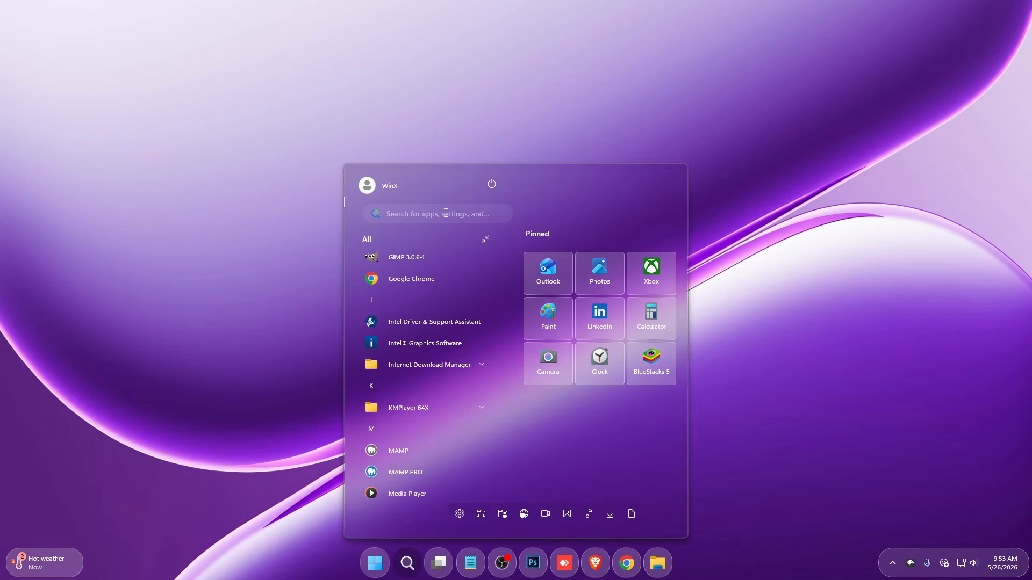
- Examine the customized Start menu with its power options and the styled File Explorer window, including This PC
click(445, 214)
click(527, 105)
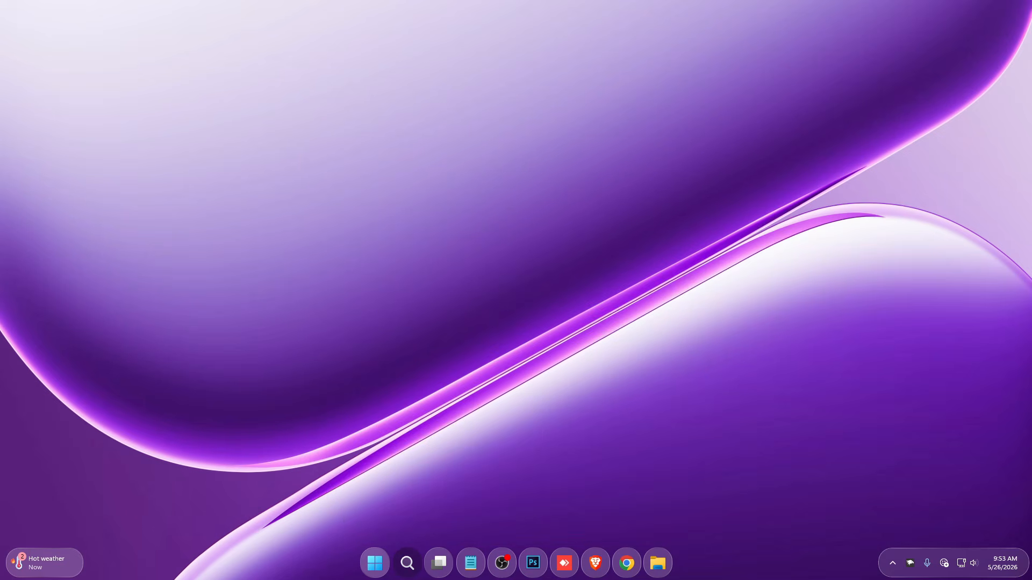
key(super)
click(491, 184)
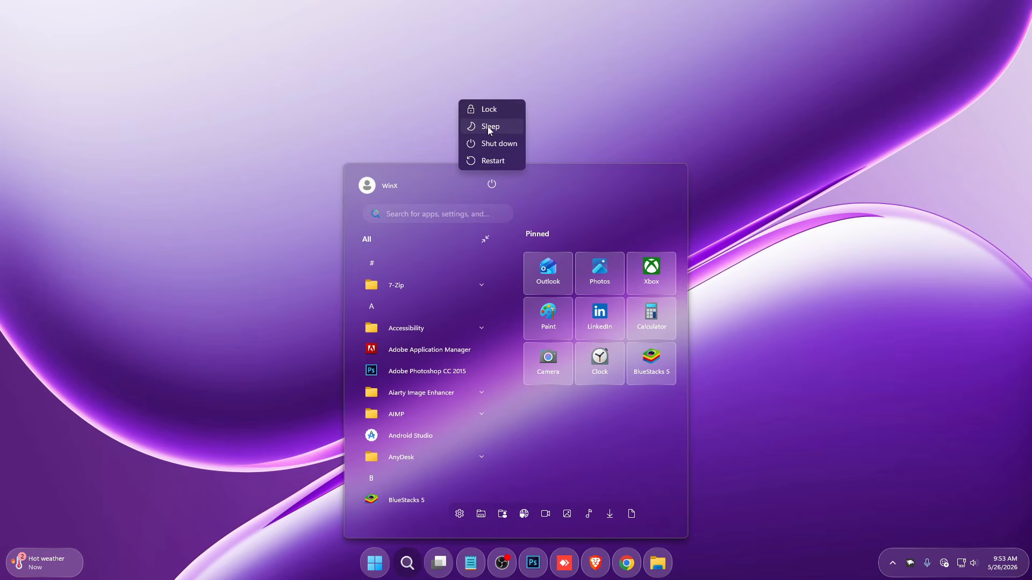
click(664, 171)
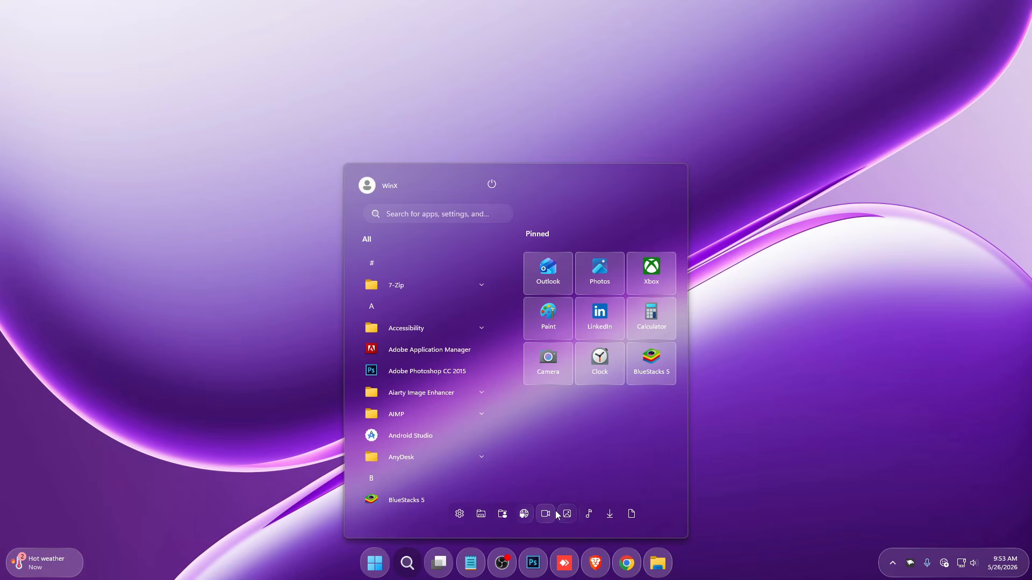
click(377, 555)
click(378, 561)
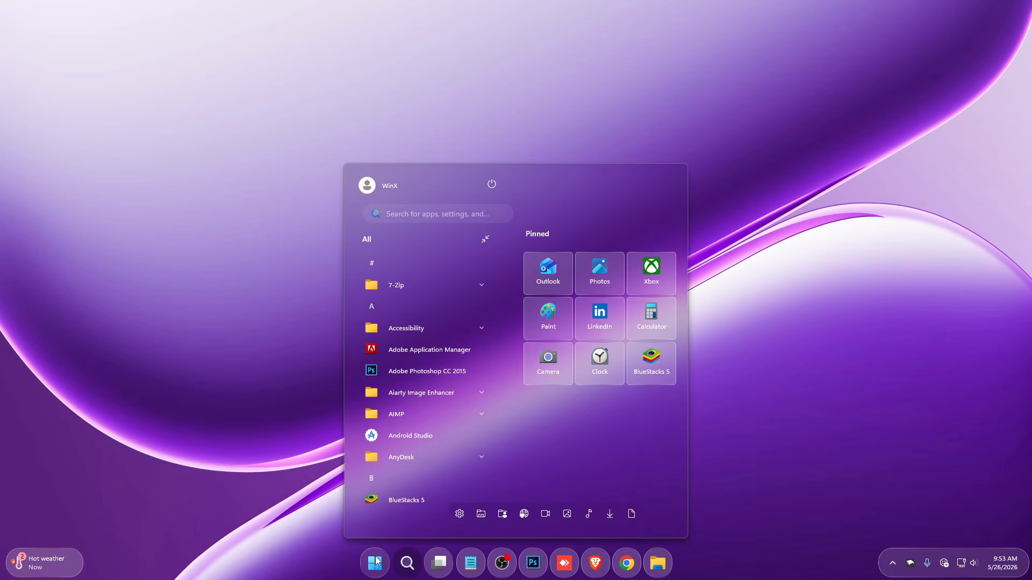
click(376, 561)
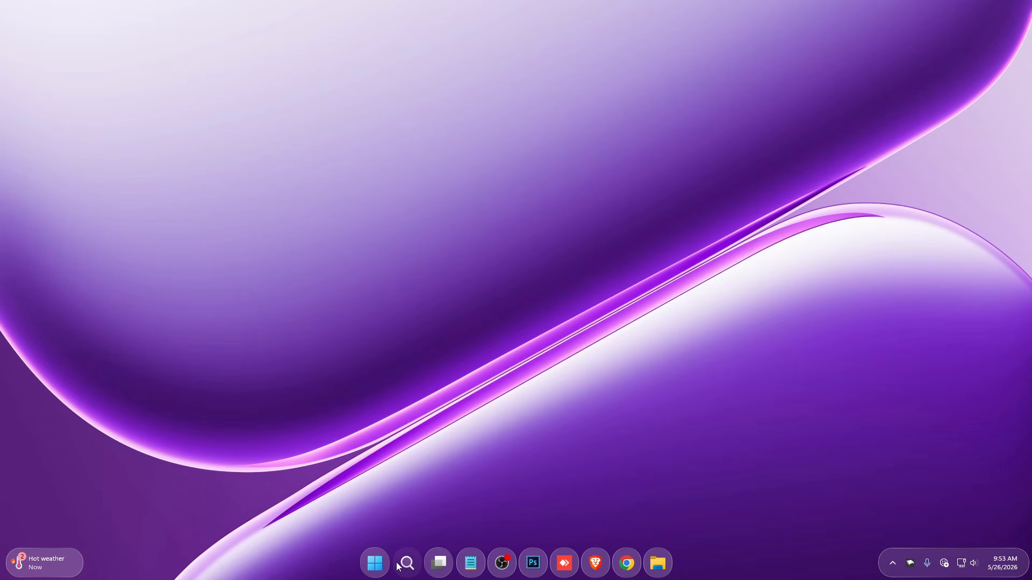
click(660, 563)
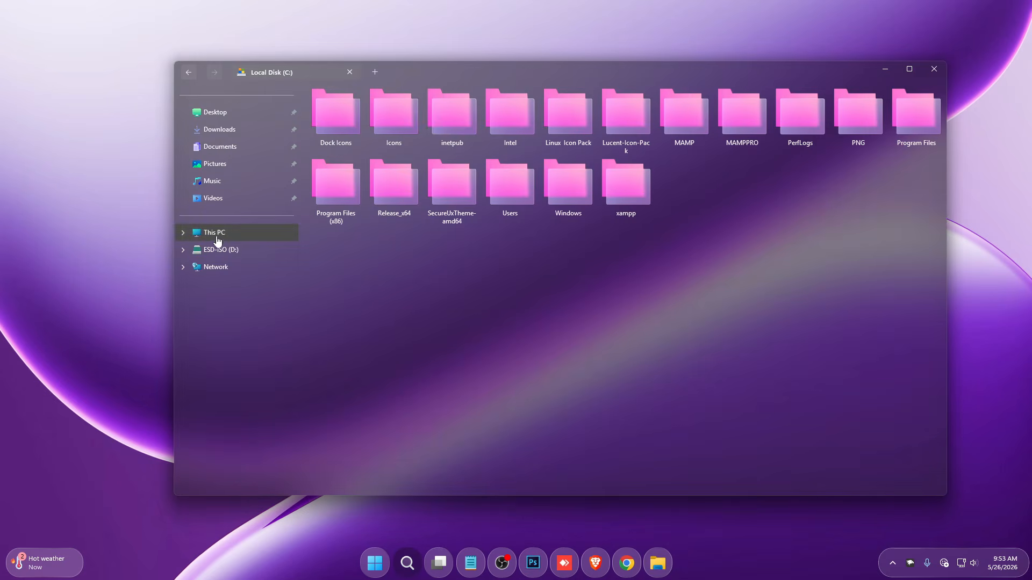
click(218, 239)
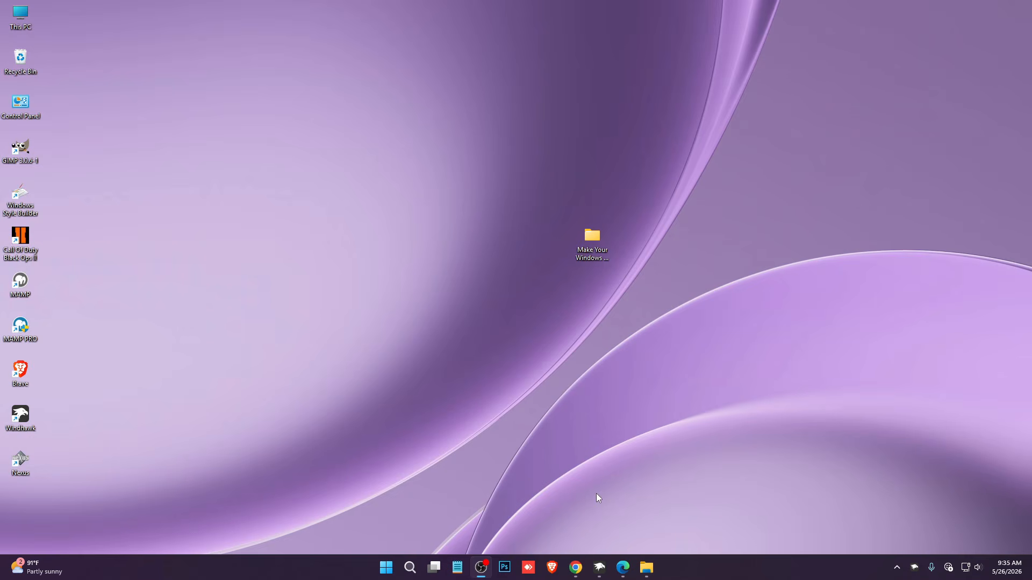
- Download the Windhawk installer from windhawk.net in the open Edge browser and close the browser
click(622, 568)
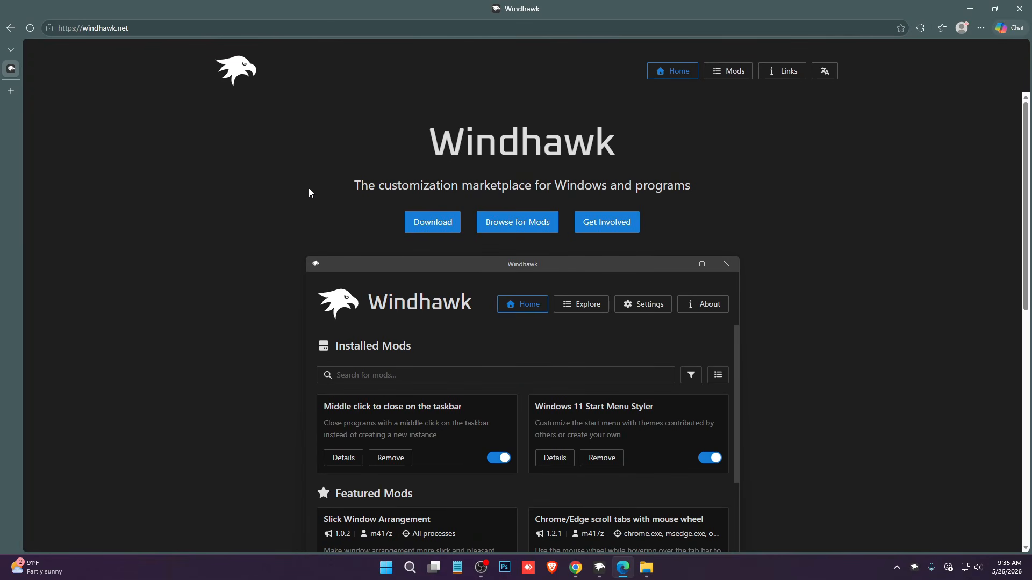
click(433, 229)
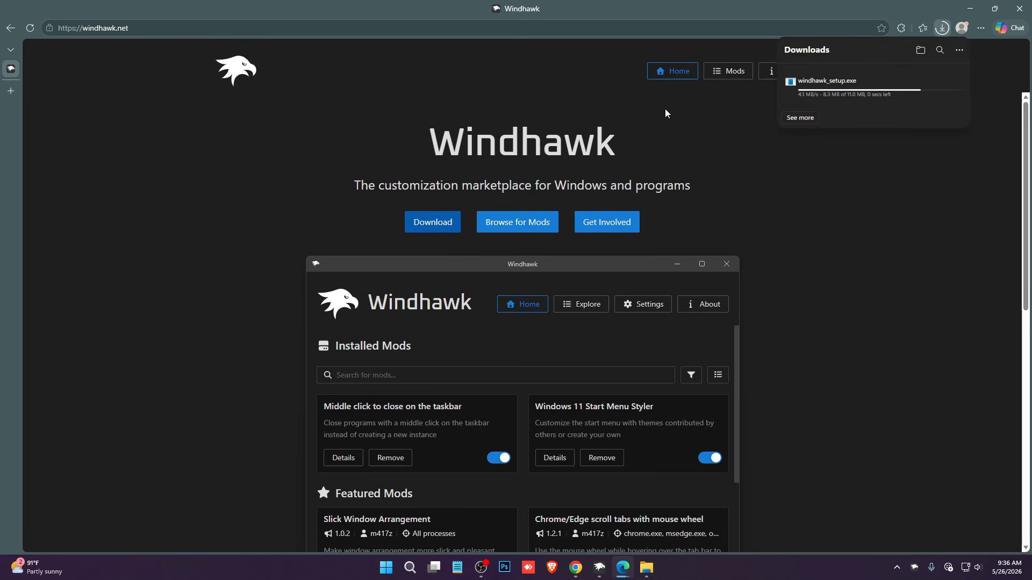
click(1020, 9)
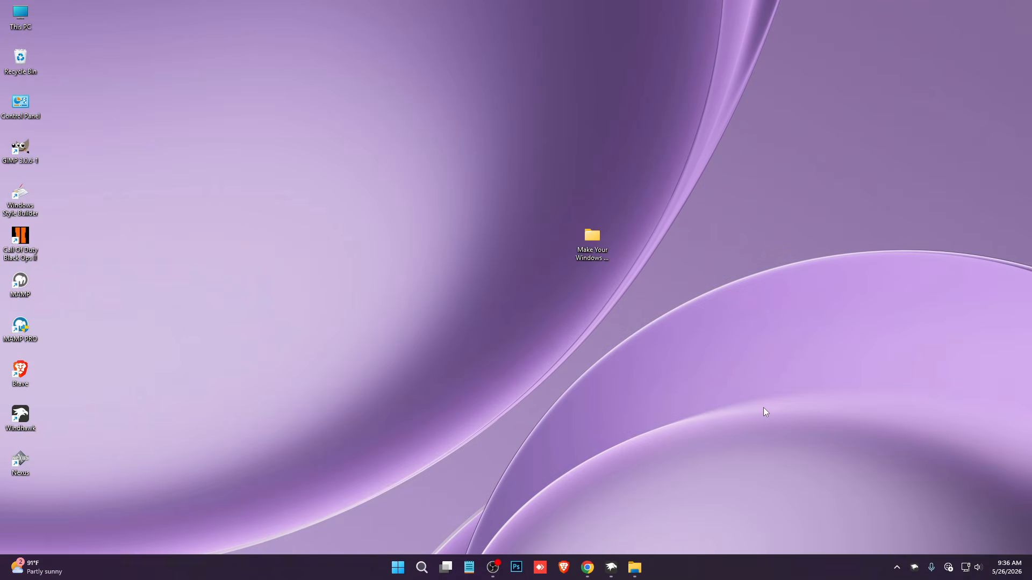
- Switch to Windhawk, browse the available mods and install Windows 11 Taskbar Styler, accepting the risk
click(611, 567)
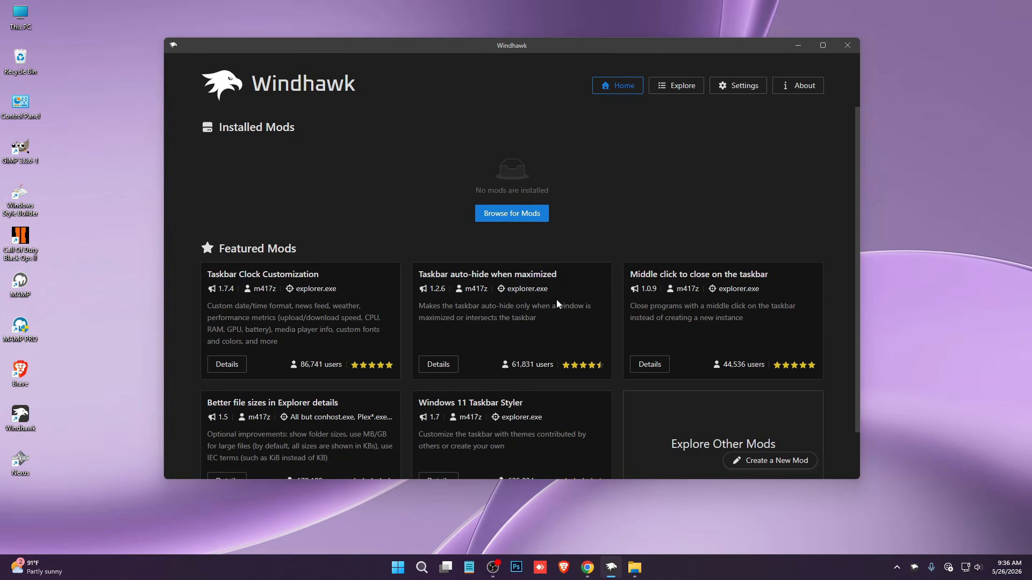
drag(575, 47, 600, 52)
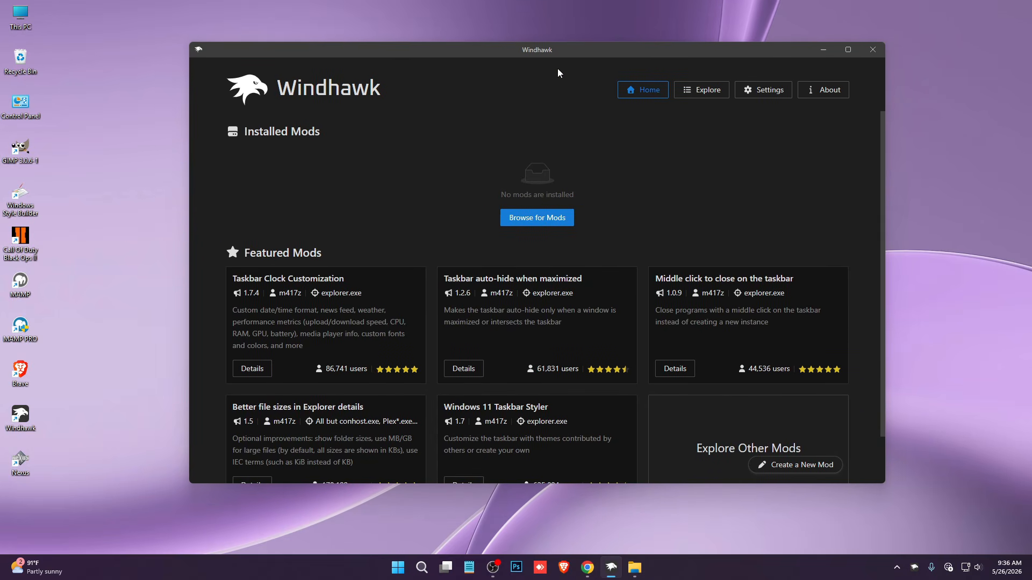
click(548, 228)
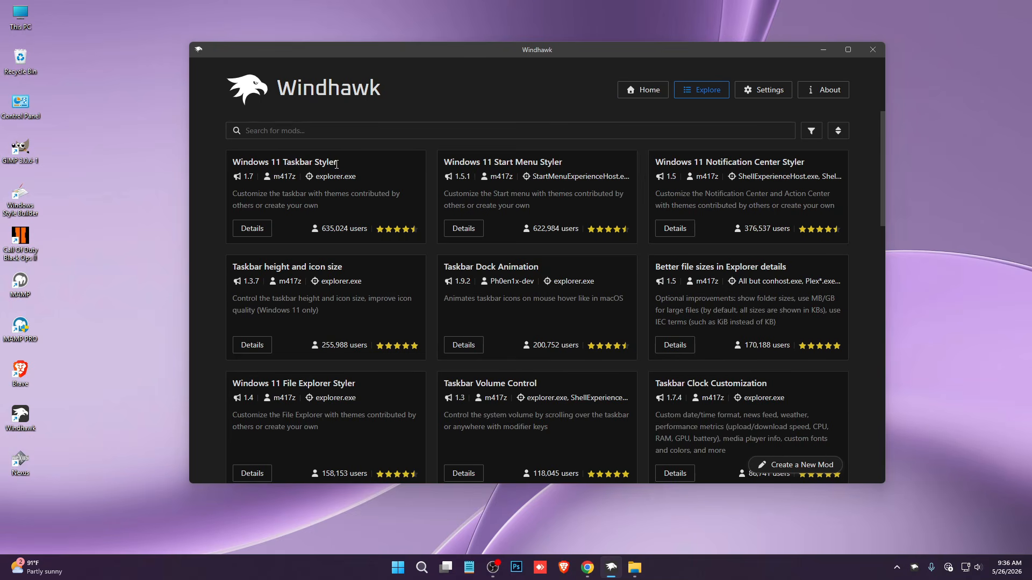
click(259, 232)
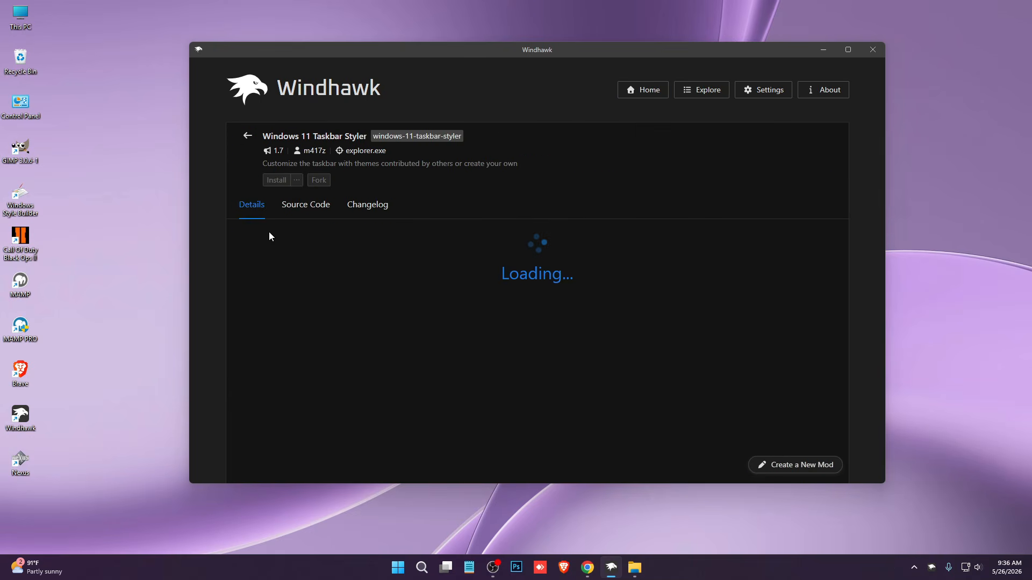
click(276, 180)
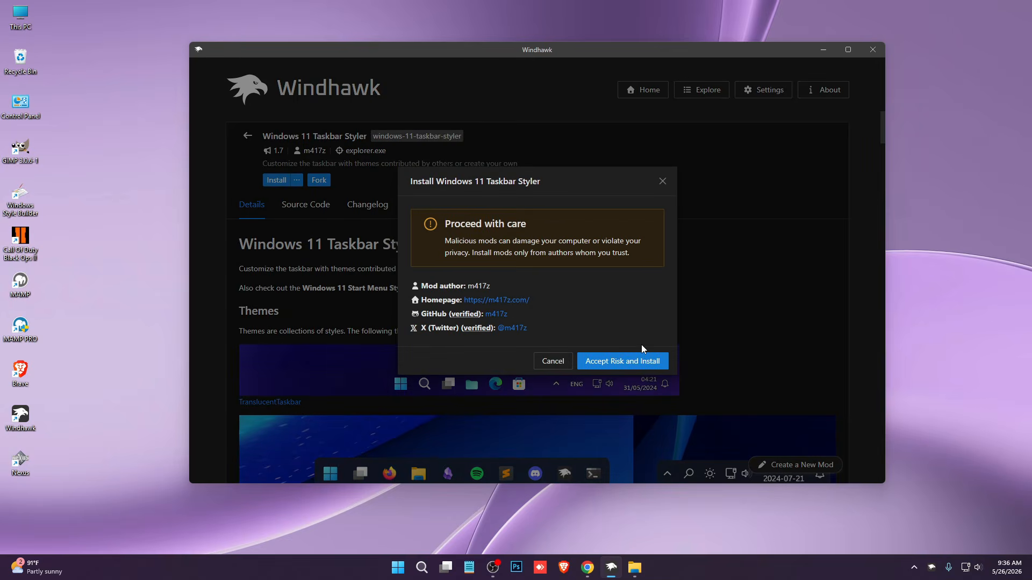
click(622, 361)
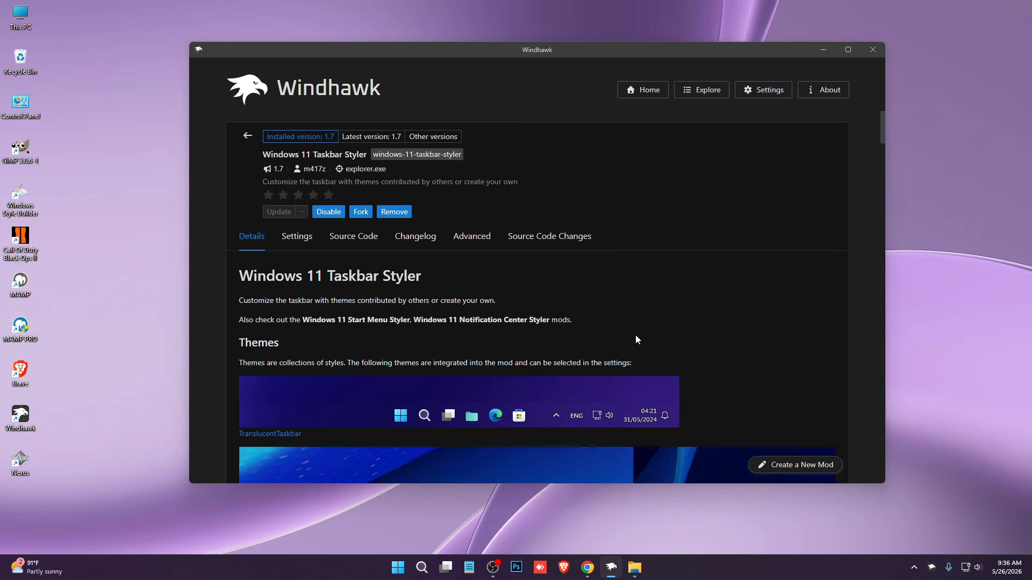
- Show the advanced options of the Windows 11 Taskbar Styler mod and minimize Windhawk
click(297, 243)
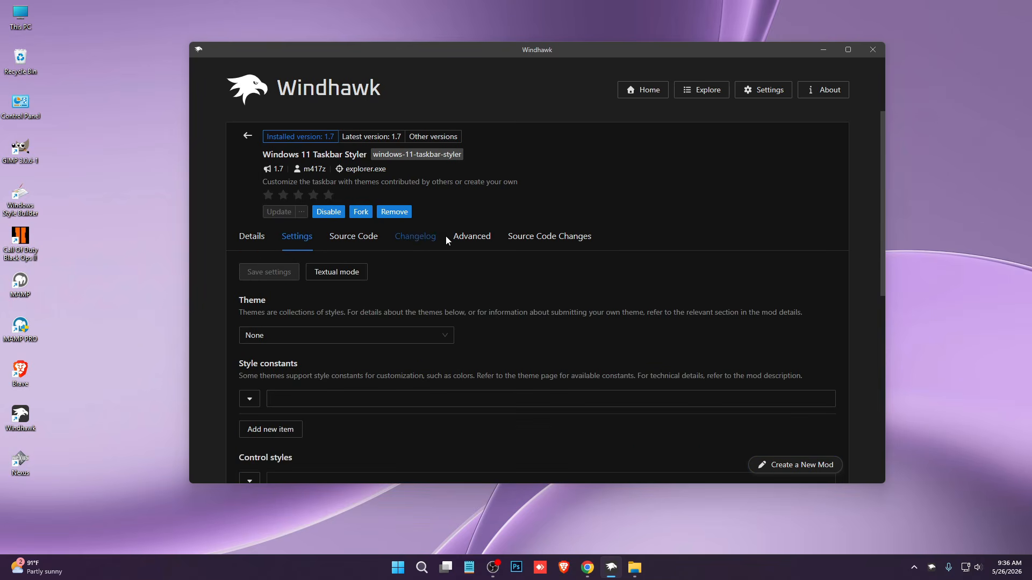
click(479, 237)
click(822, 50)
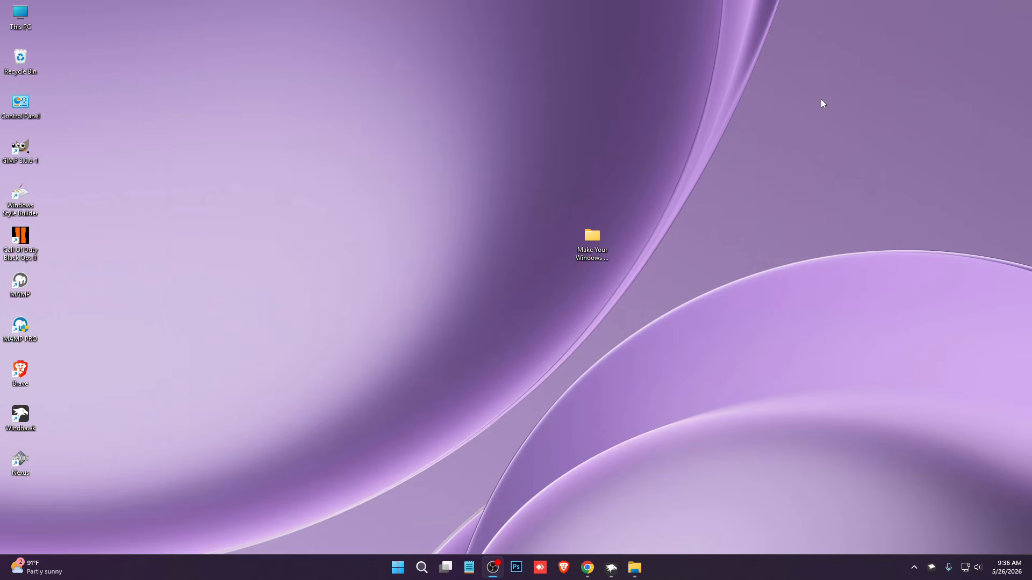
- Open the Taskbar text file from the Start Menu & Taskbar folder inside the desktop's Make Your Windows folder and copy its entire content
double_click(606, 235)
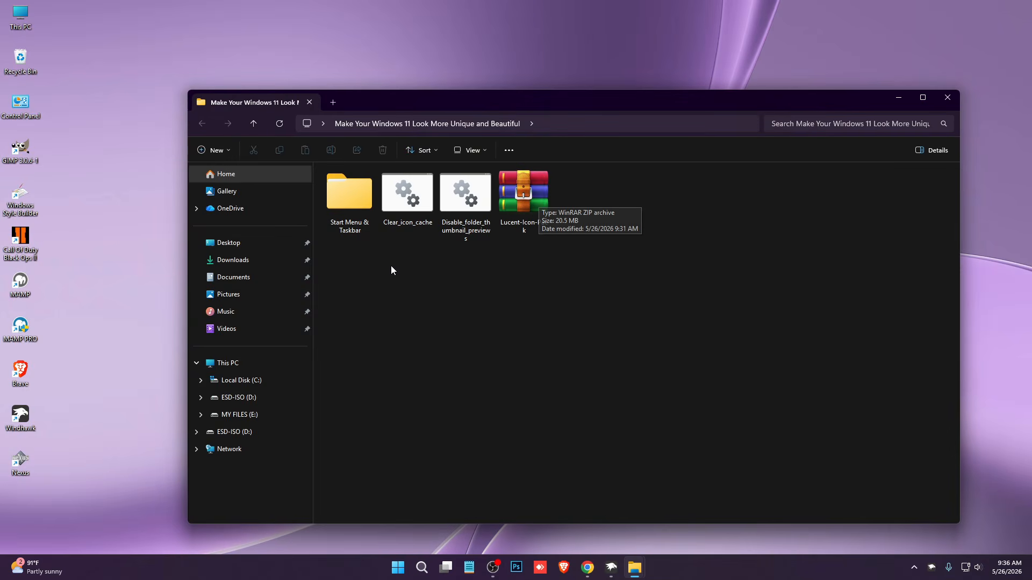
double_click(365, 215)
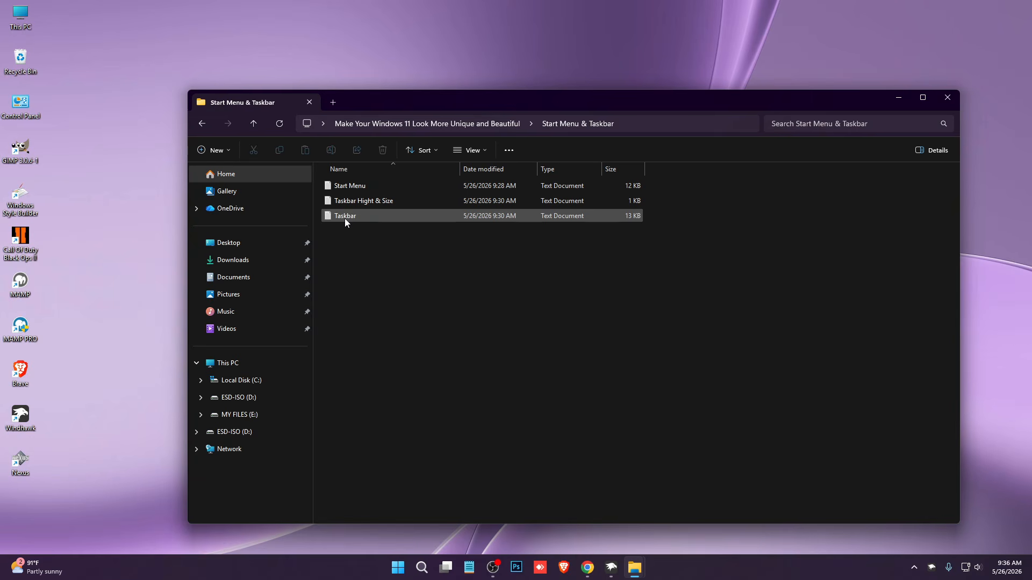
double_click(345, 218)
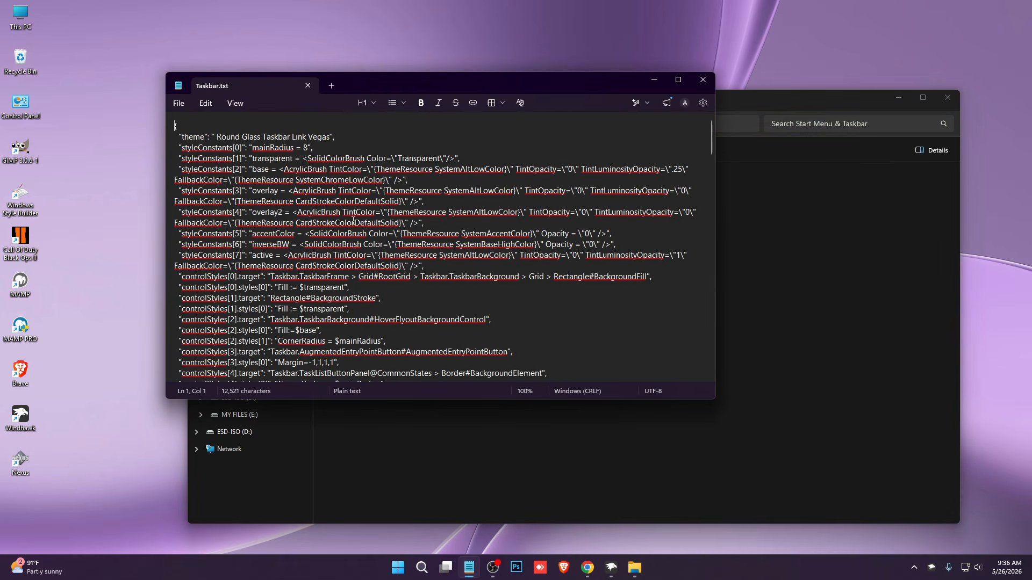
key(ctrl+a)
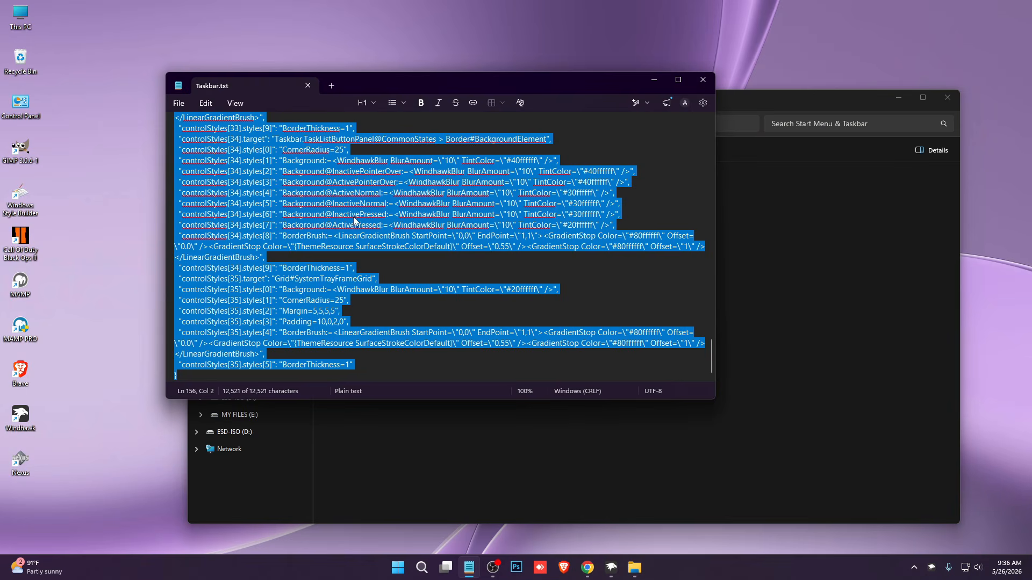
right_click(373, 183)
click(428, 197)
- In Windhawk, replace the Taskbar Styler's mod settings with the copied Taskbar configuration and save them
click(611, 567)
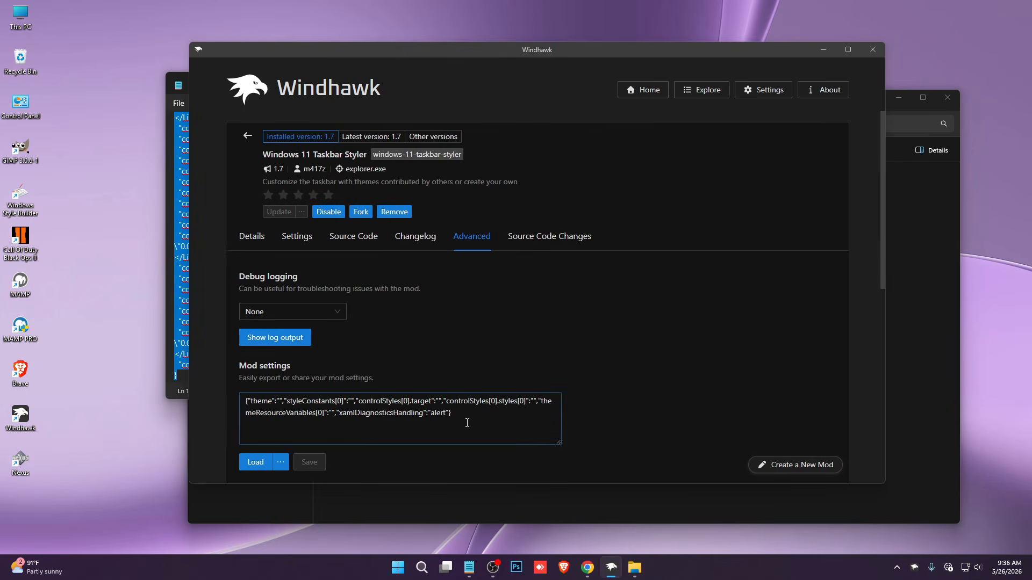
click(467, 423)
key(ctrl+a)
key(ctrl+v)
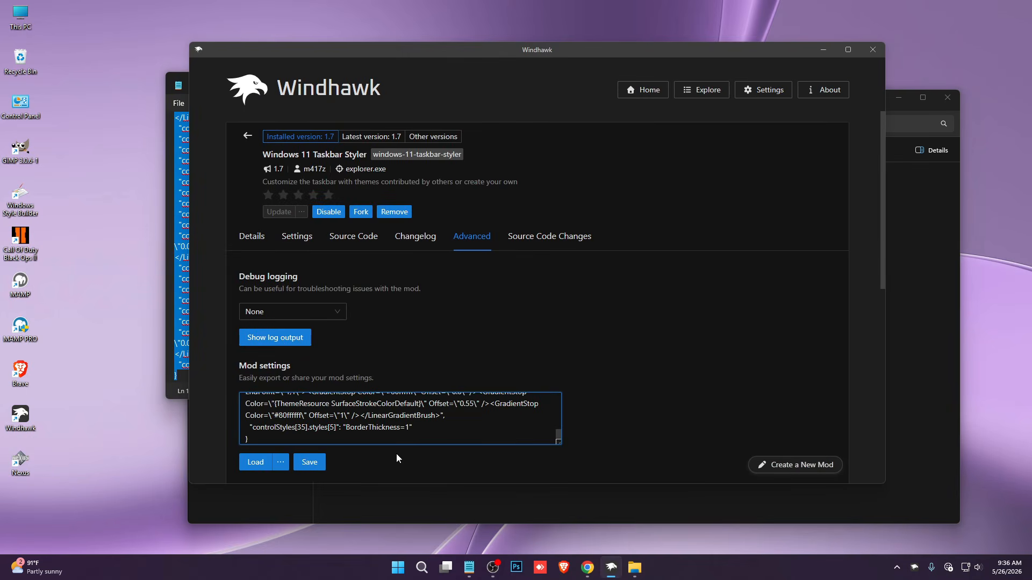
click(301, 468)
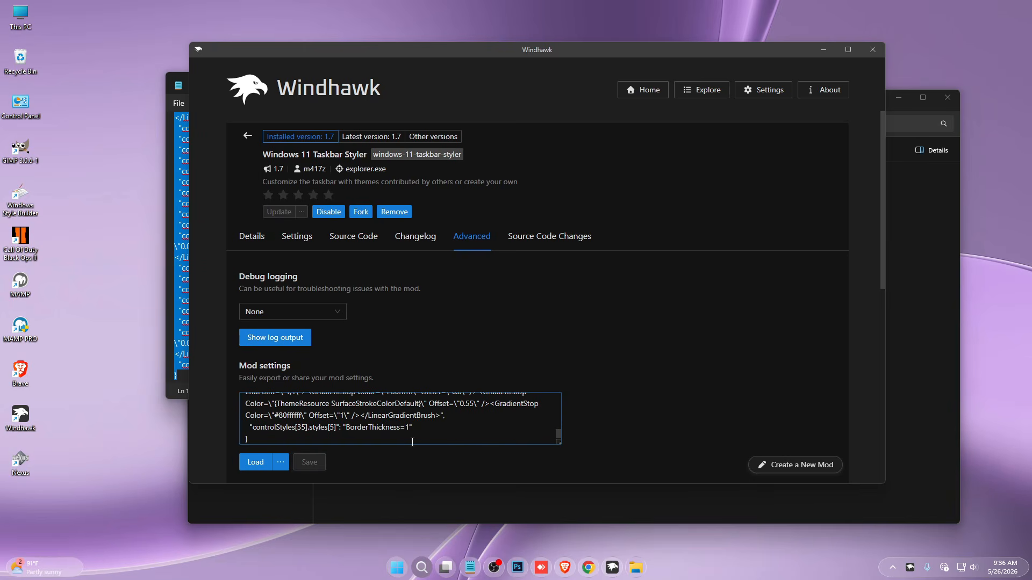
- Return to the mod list and install the Taskbar height and icon size mod, accepting the risk
click(244, 137)
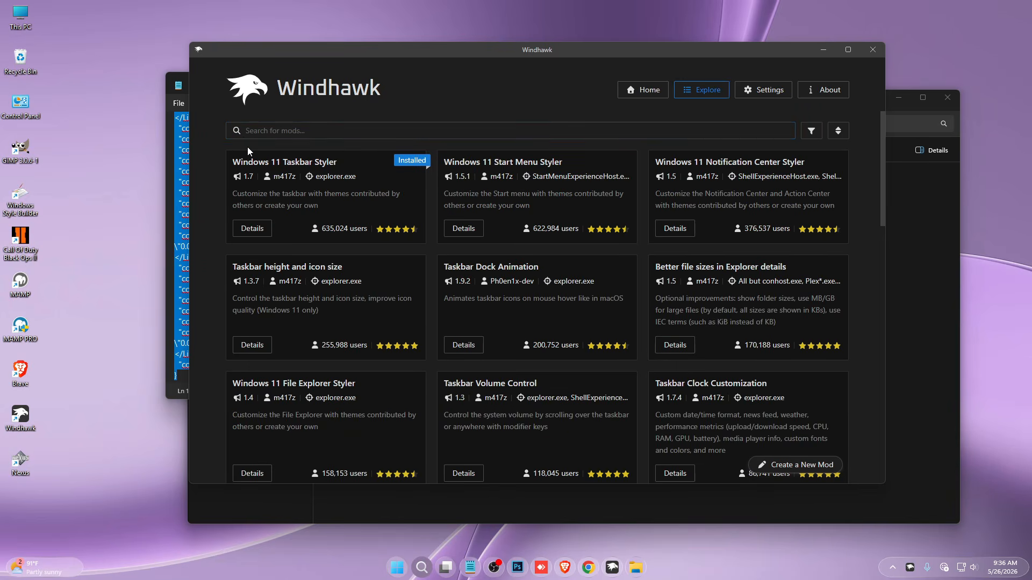
click(252, 345)
click(275, 181)
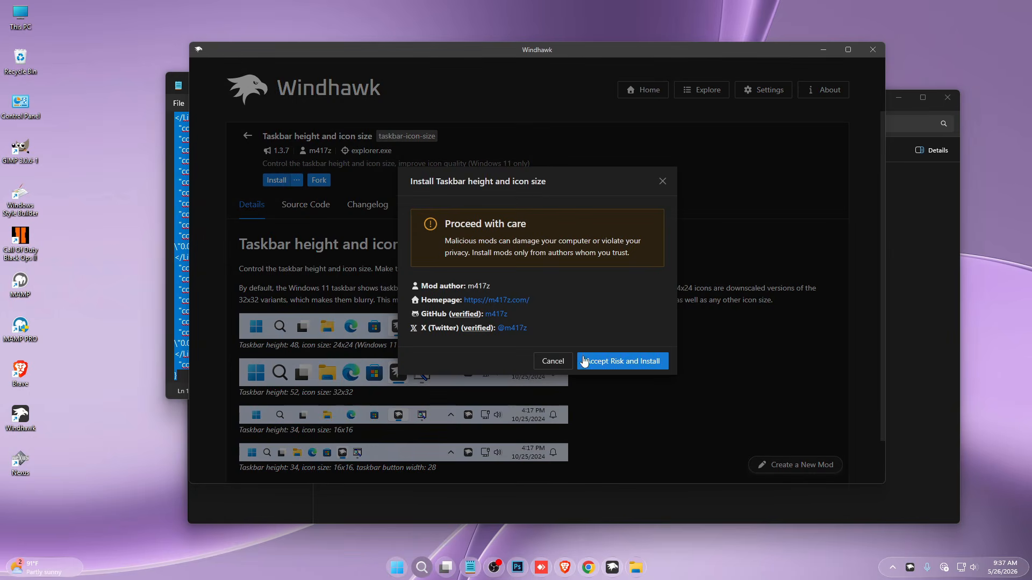
click(595, 367)
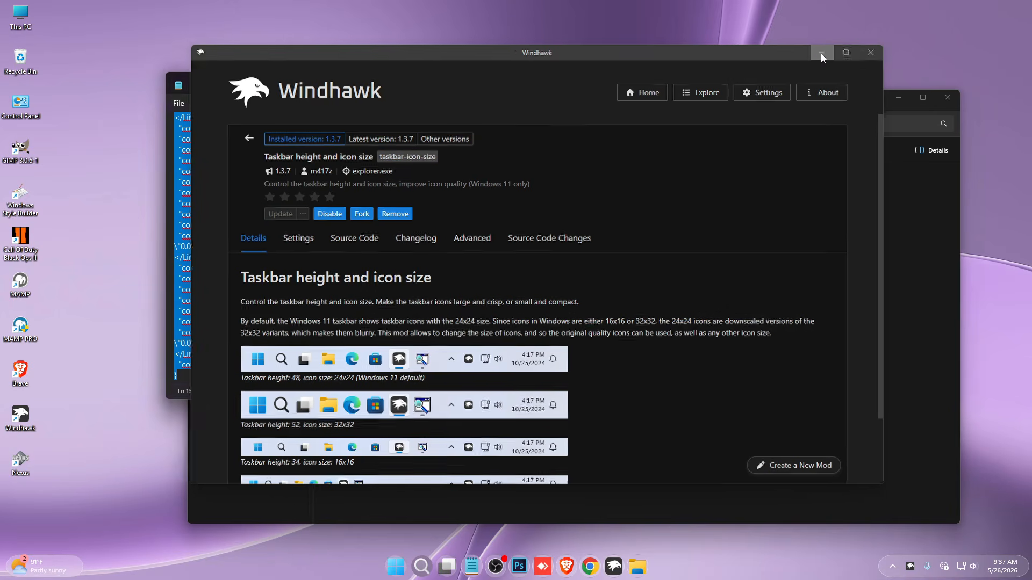
- Close the Taskbar text file, copy the entire content of the Taskbar Hight & Size file, and close that file too
click(822, 50)
click(702, 84)
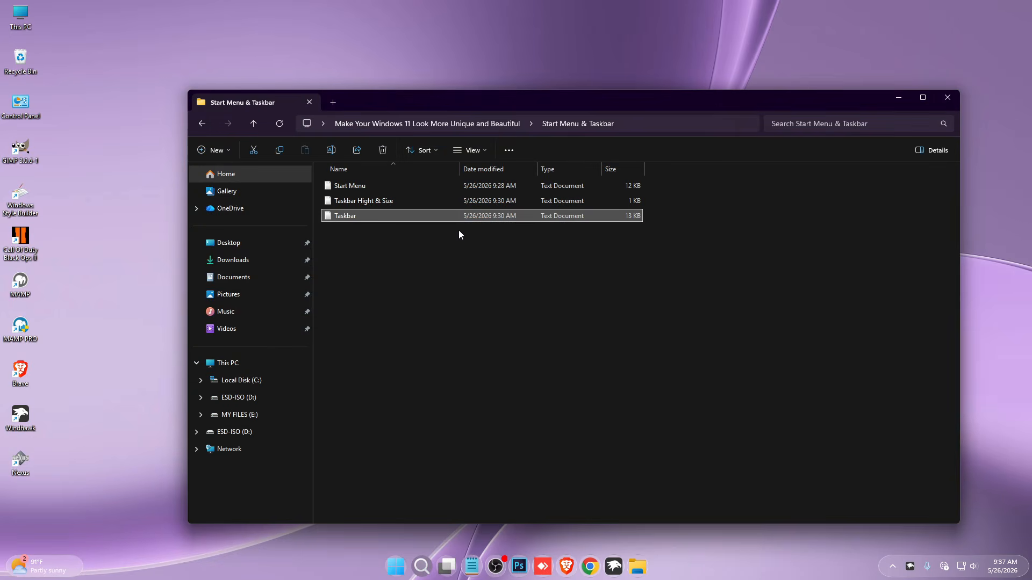
double_click(344, 202)
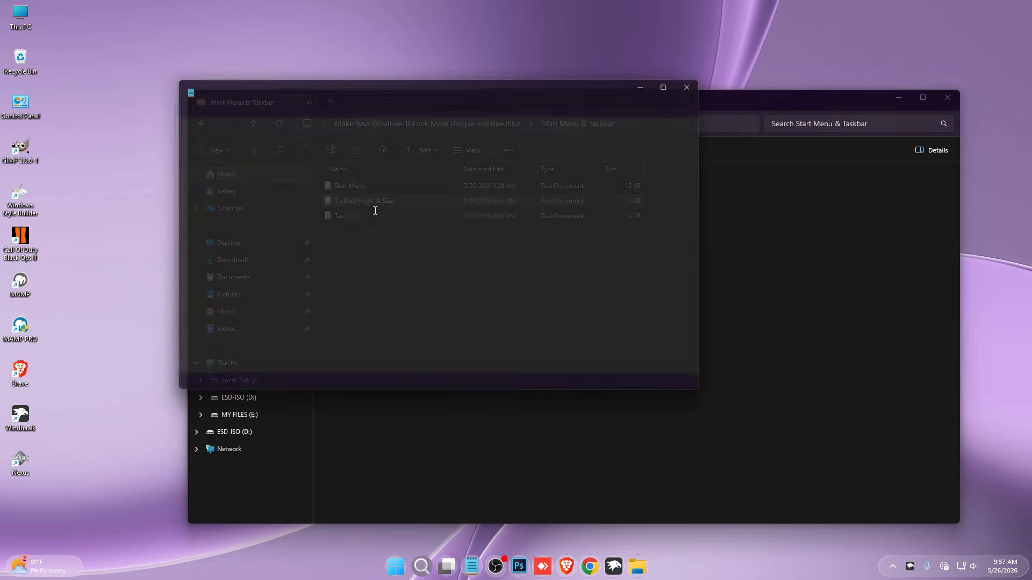
key(ctrl+a)
right_click(283, 179)
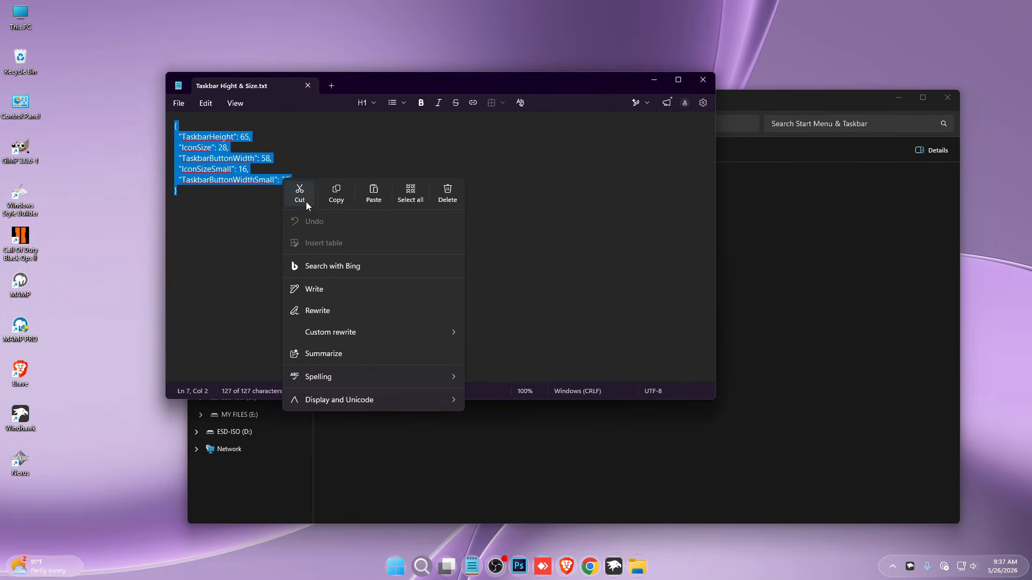
click(337, 194)
click(698, 81)
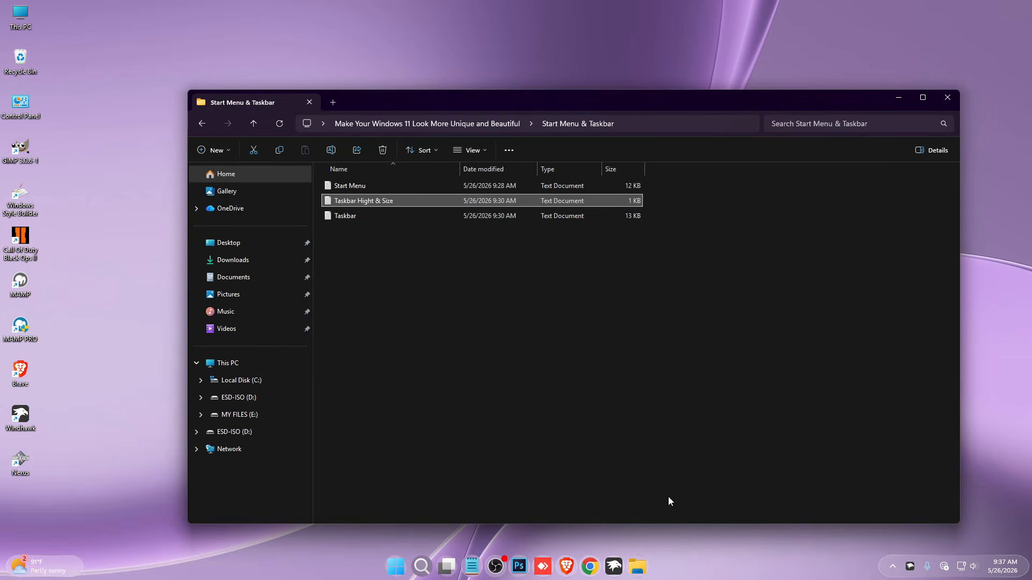
- In Windhawk, replace the Taskbar height and icon size mod's settings with the copied Taskbar Hight & Size configuration and save them
click(613, 572)
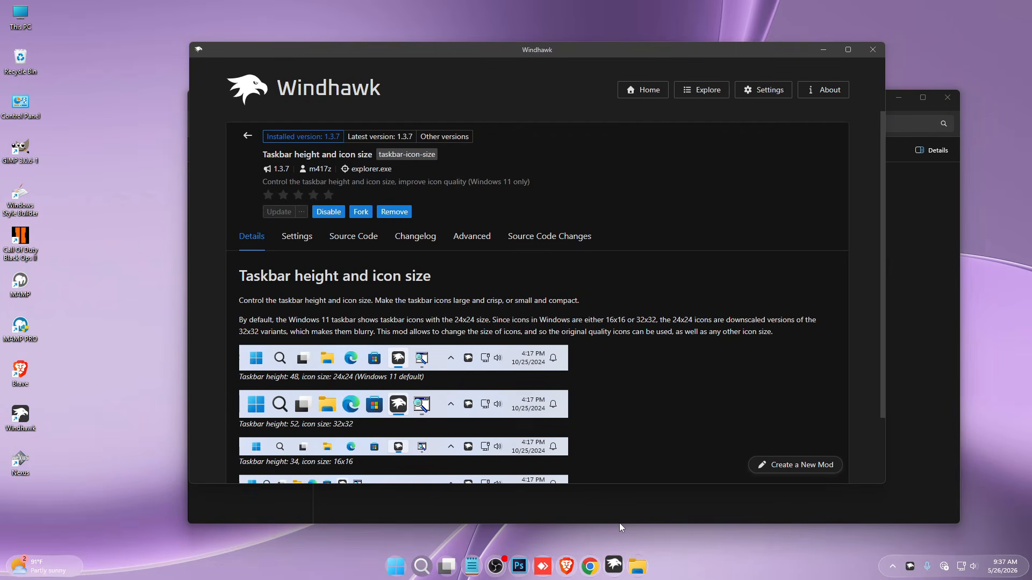
click(472, 240)
click(395, 417)
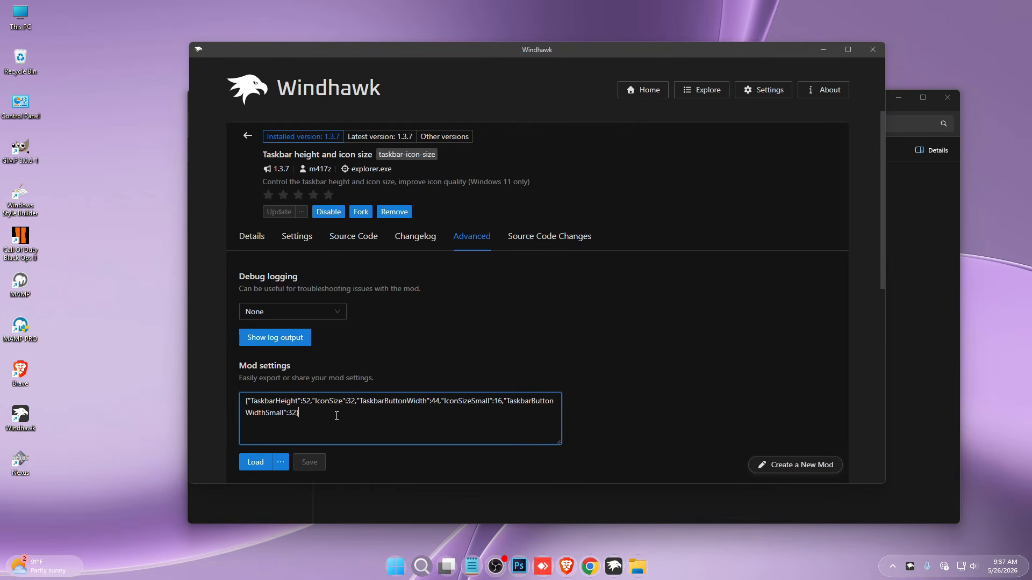
key(ctrl+a)
key(ctrl+v)
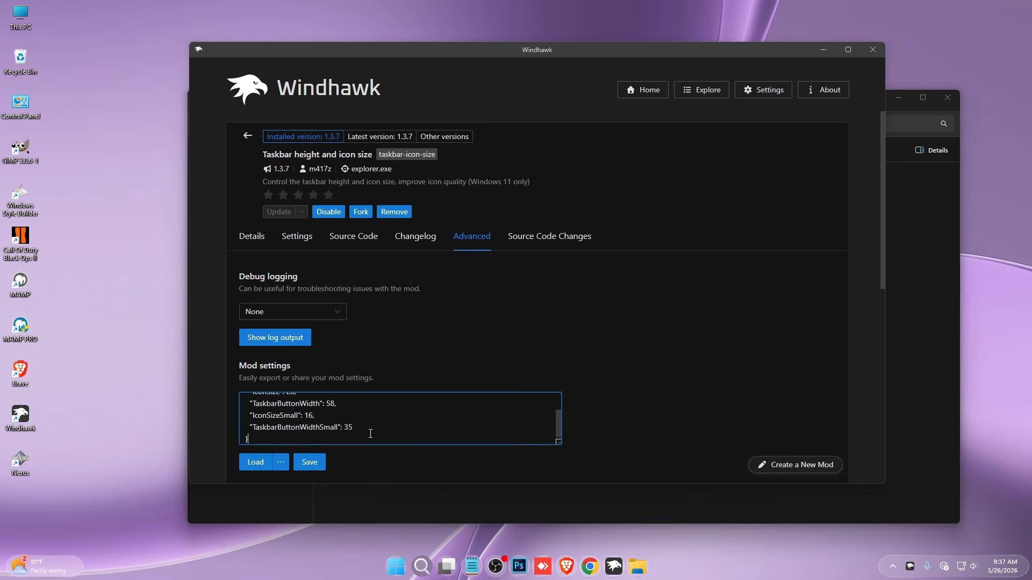
click(310, 463)
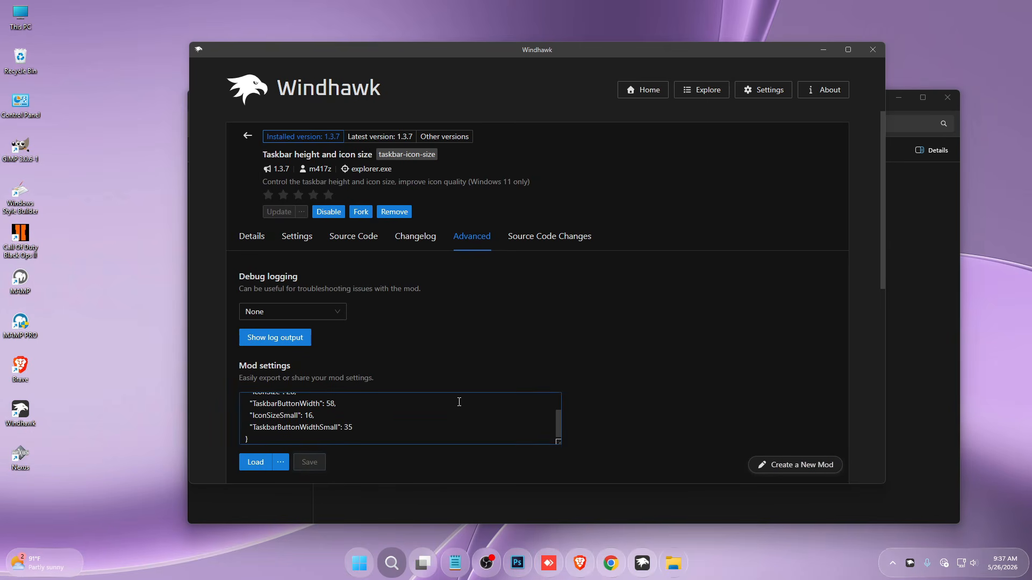
- Return to the mod list and install the Windows 11 Start Menu Styler mod, accepting the risk
click(247, 135)
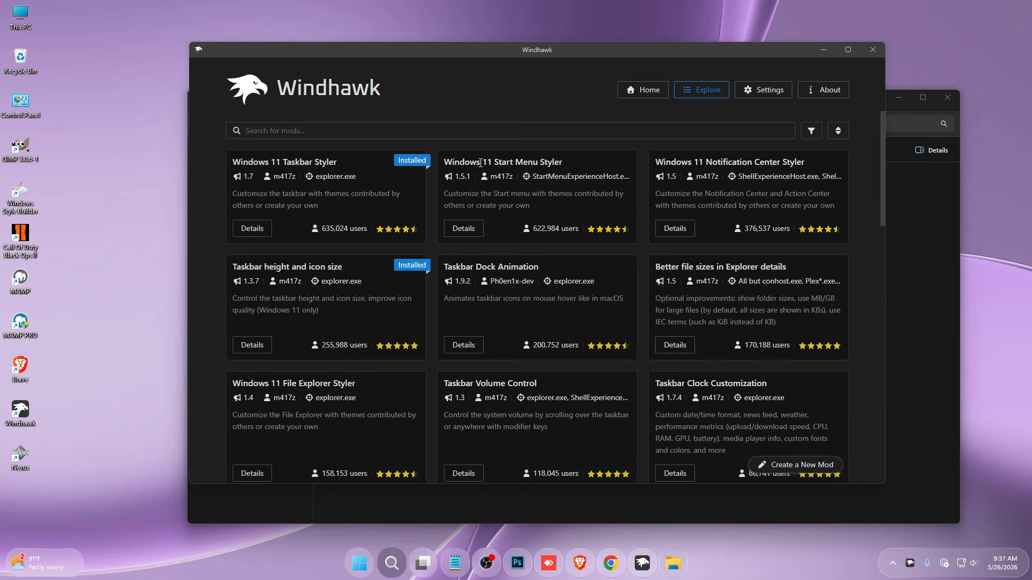
click(464, 228)
click(276, 180)
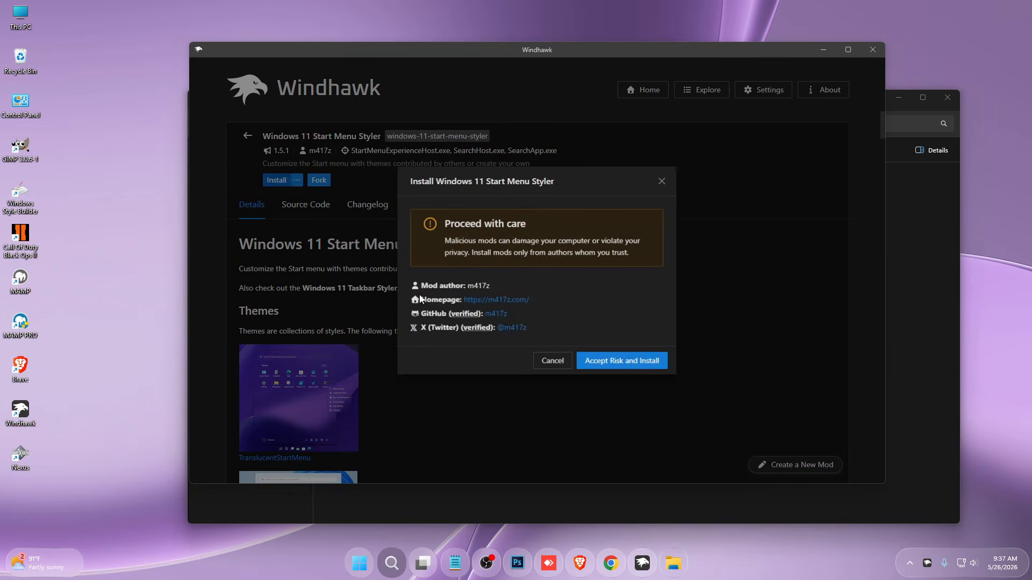
click(609, 366)
- In File Explorer, open the Start Menu text file, copy its entire content, and close the file
click(903, 326)
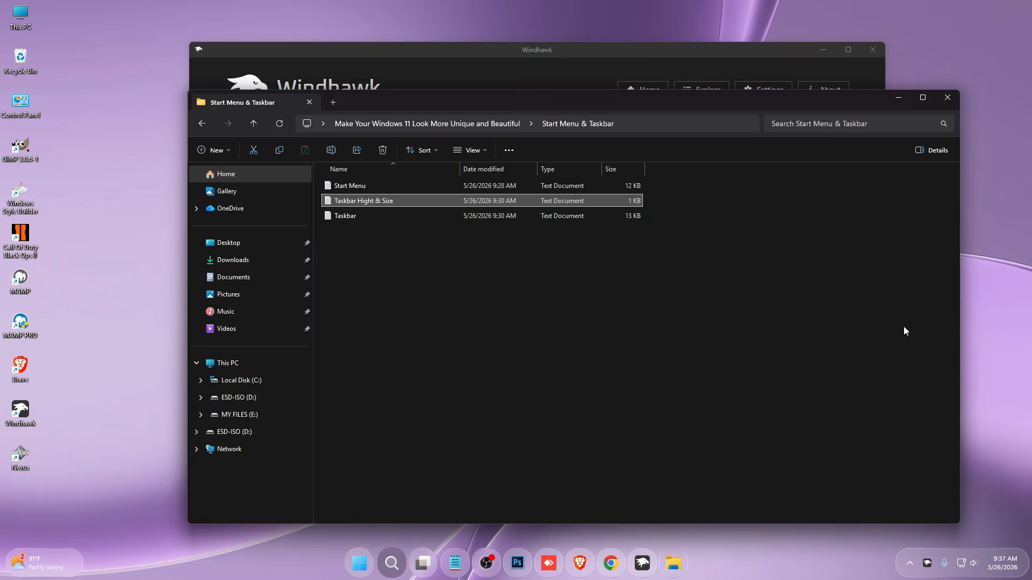
double_click(356, 186)
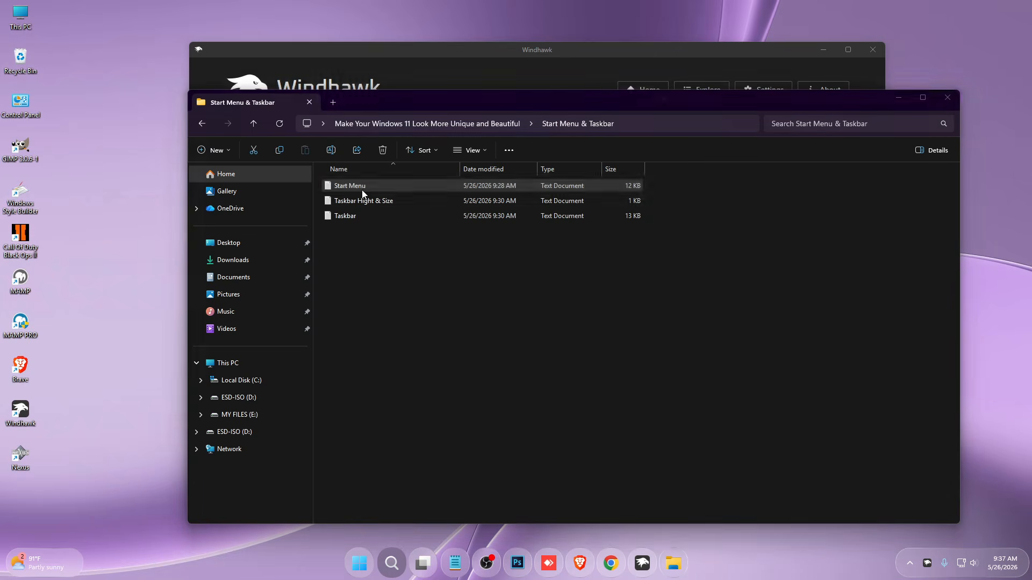
key(ctrl+a)
right_click(404, 173)
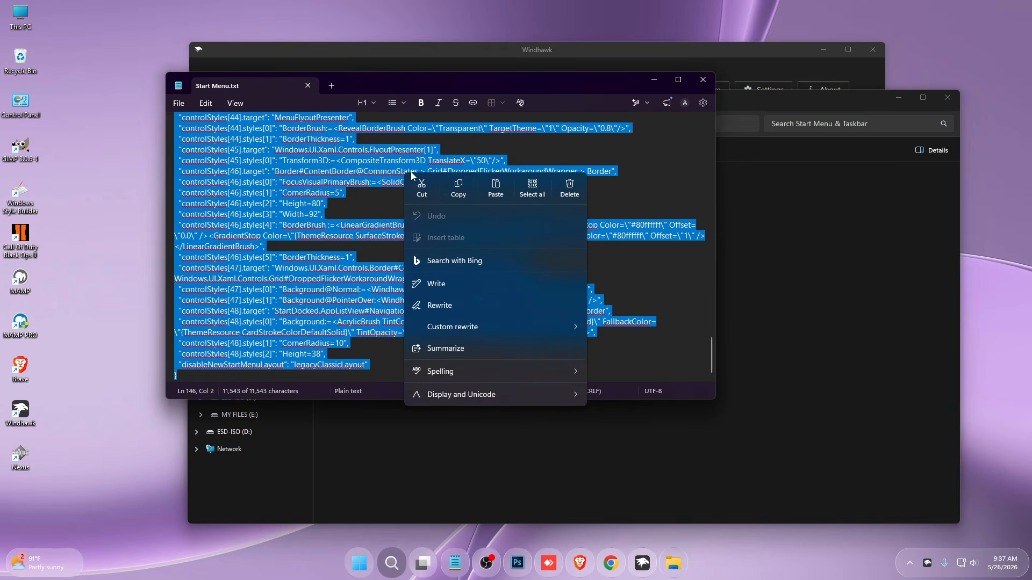
click(460, 189)
click(704, 82)
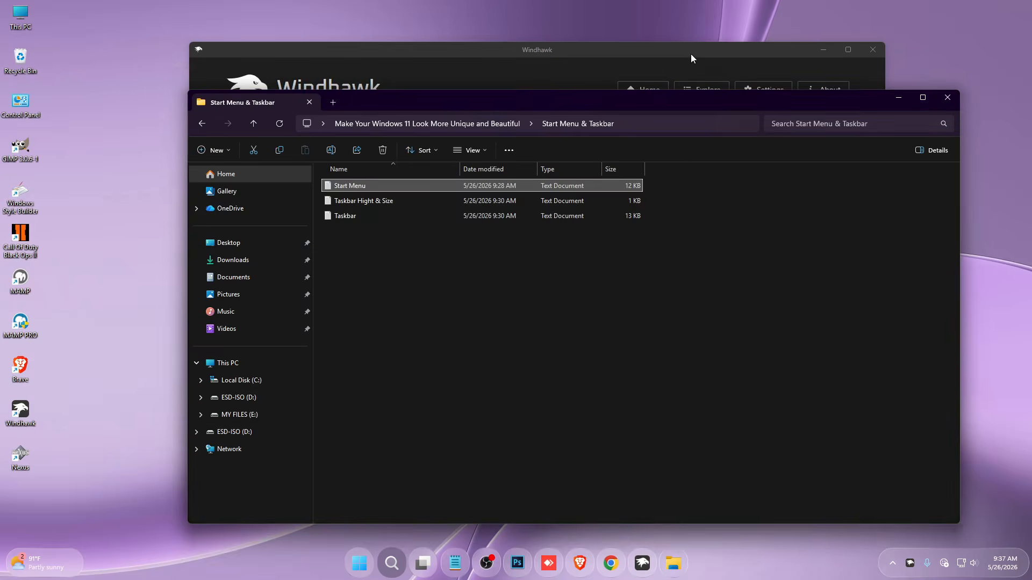
- In Windhawk, replace the Start Menu Styler's mod settings with the copied configuration, save them, and check the Start menu's look
click(692, 54)
click(473, 237)
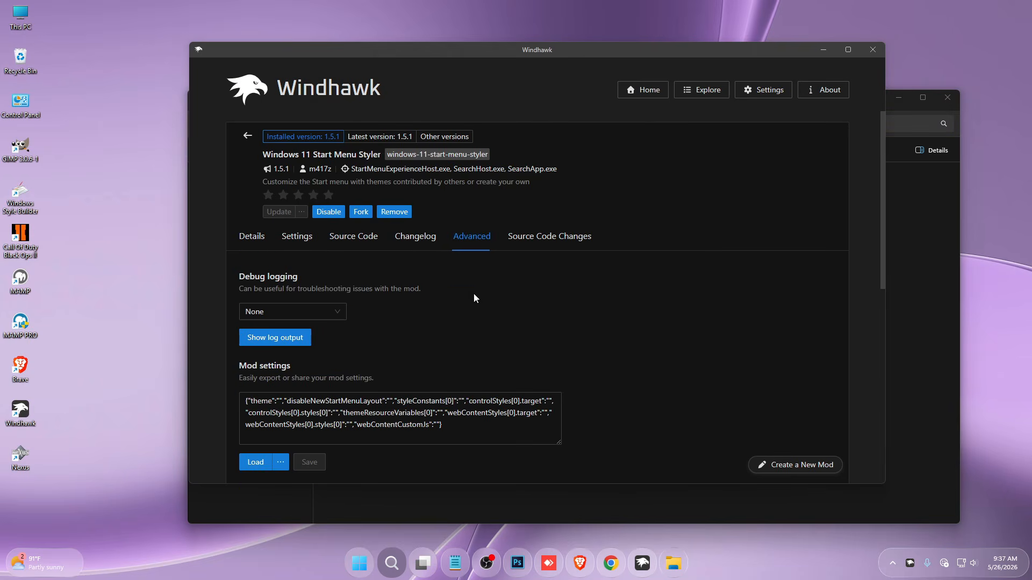
click(418, 414)
key(ctrl+a)
key(ctrl+v)
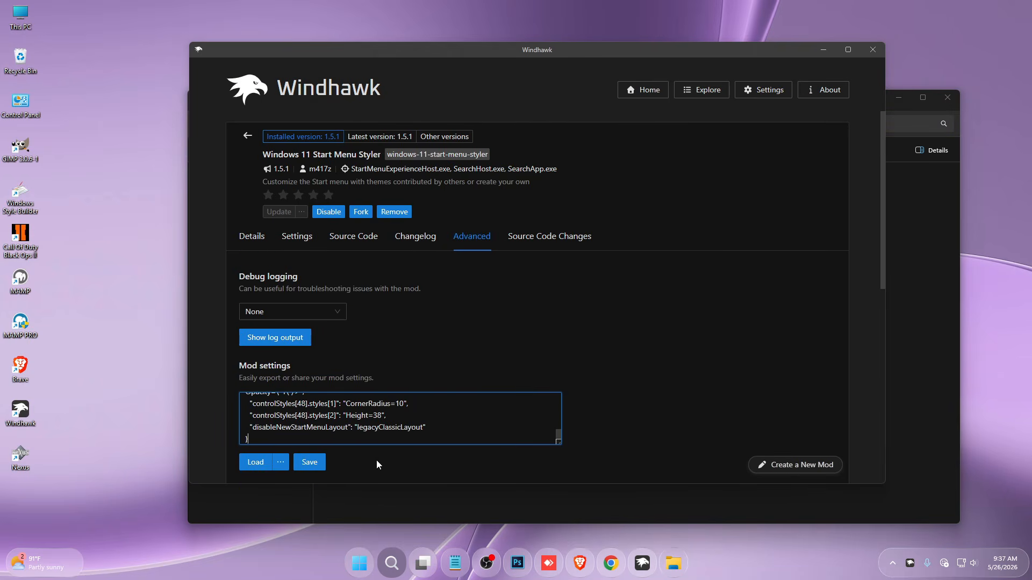
click(309, 462)
click(361, 551)
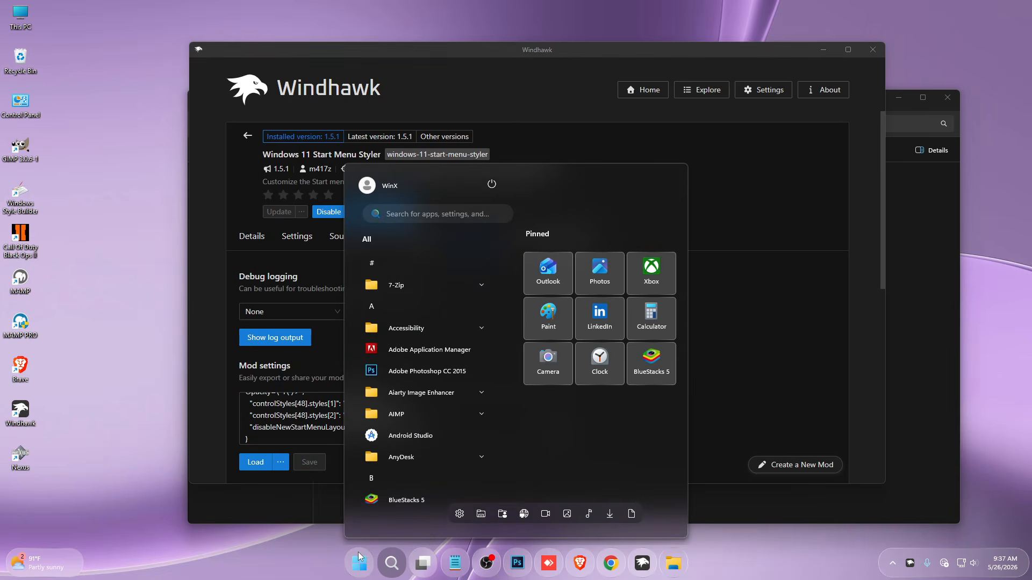
click(357, 553)
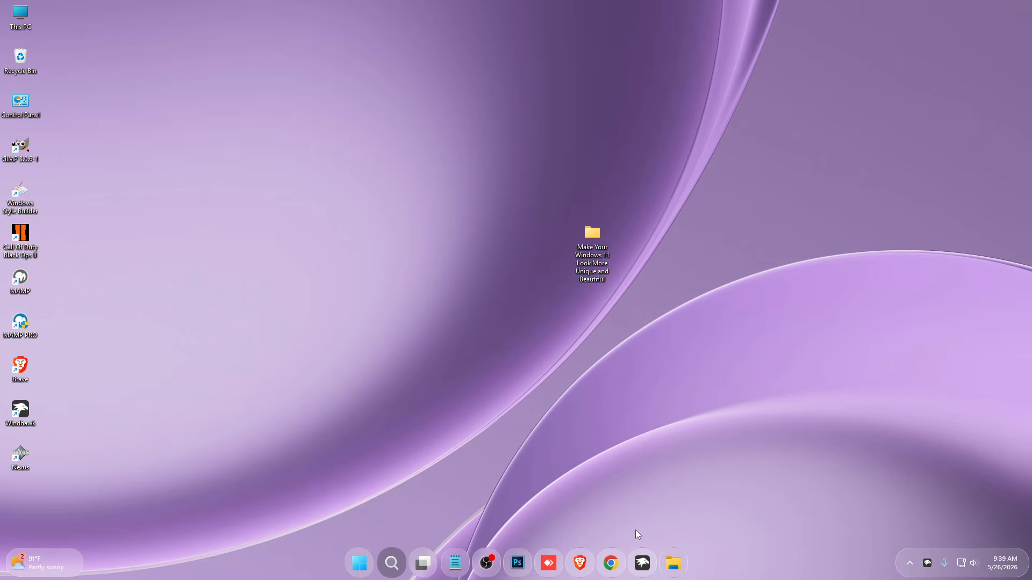
- Search Windhawk's mod list for "res" and install the Resource Redirect mod, accepting the risk
click(642, 563)
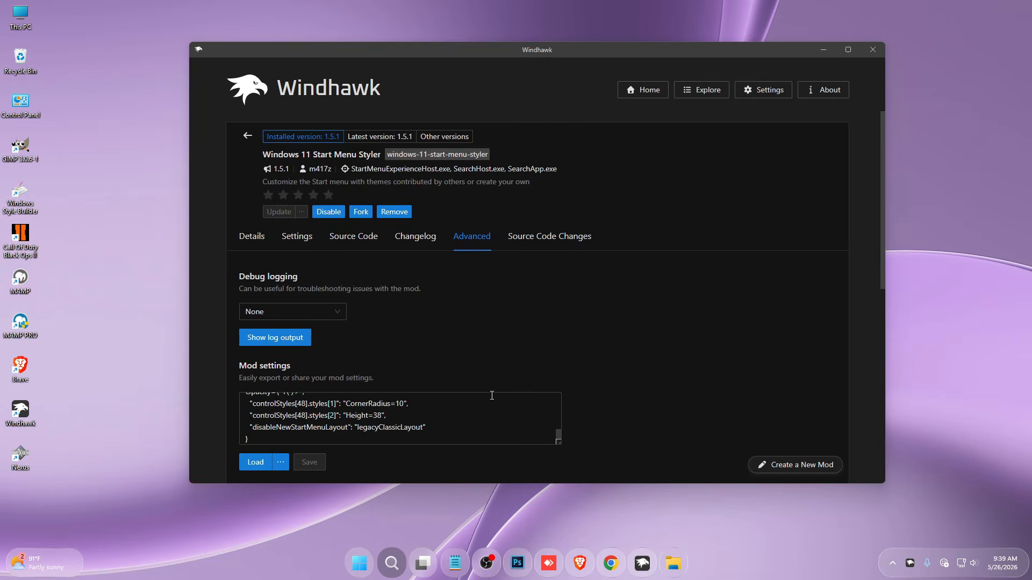
click(248, 138)
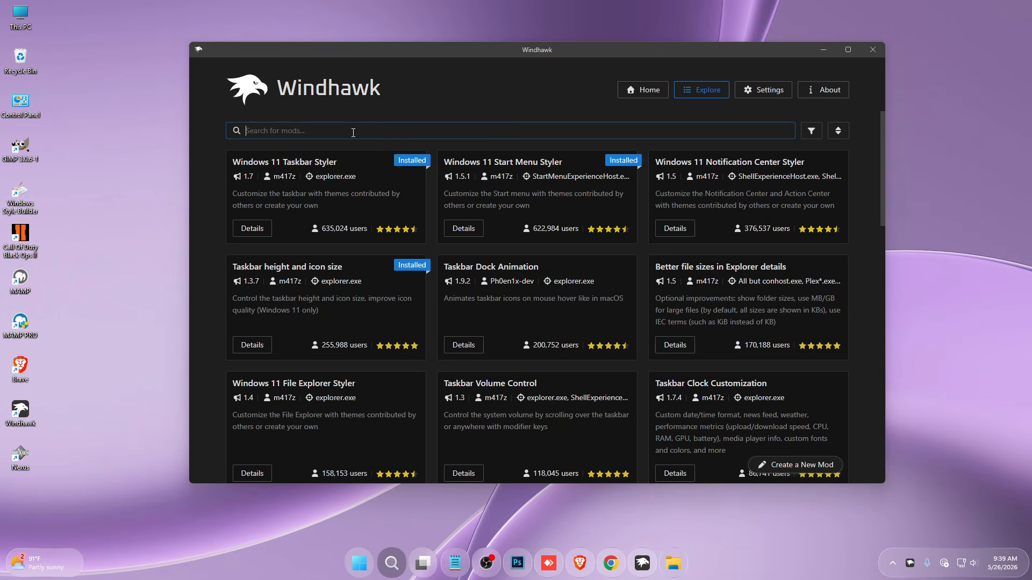
text(res)
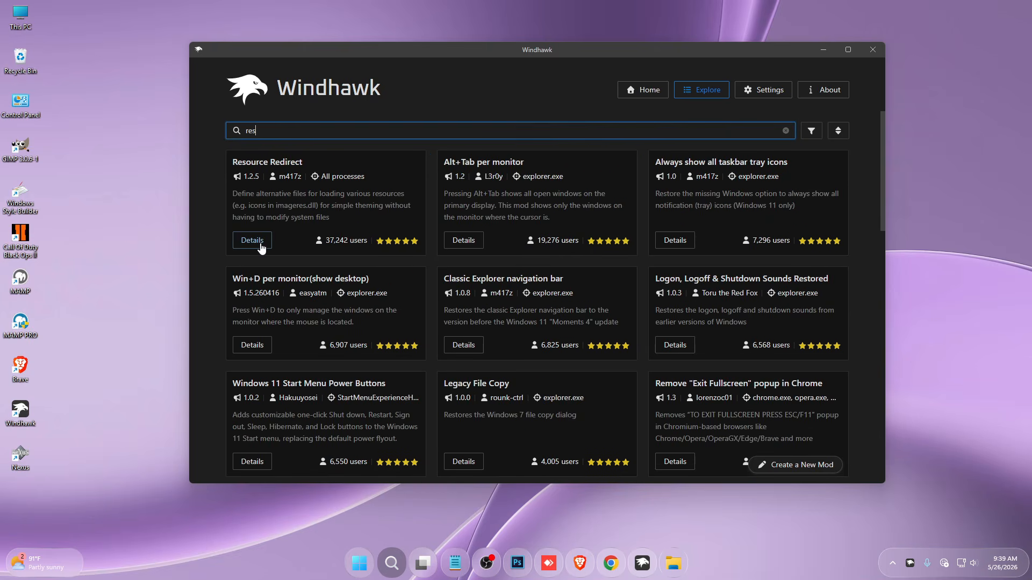
click(253, 242)
click(277, 180)
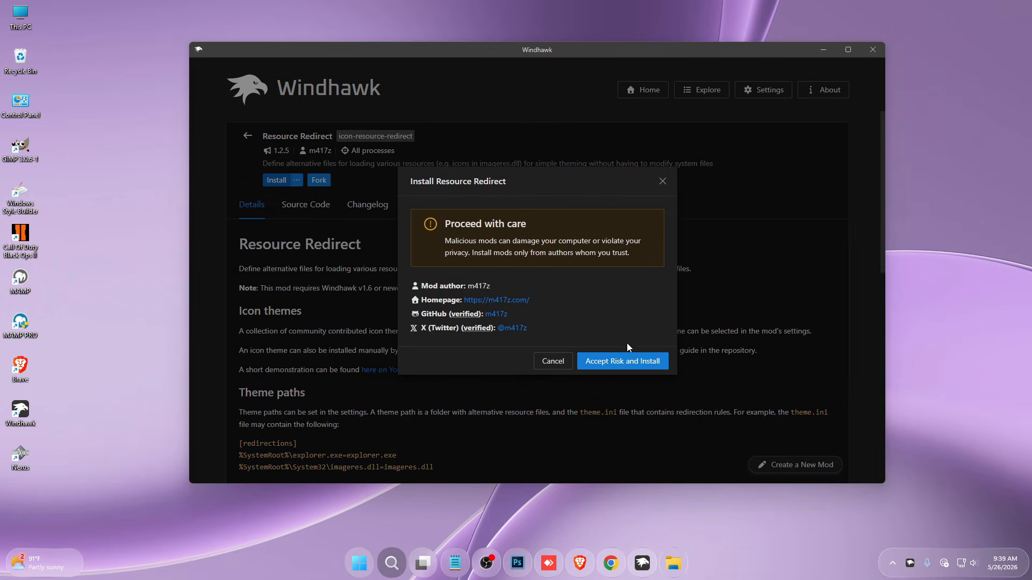
click(626, 359)
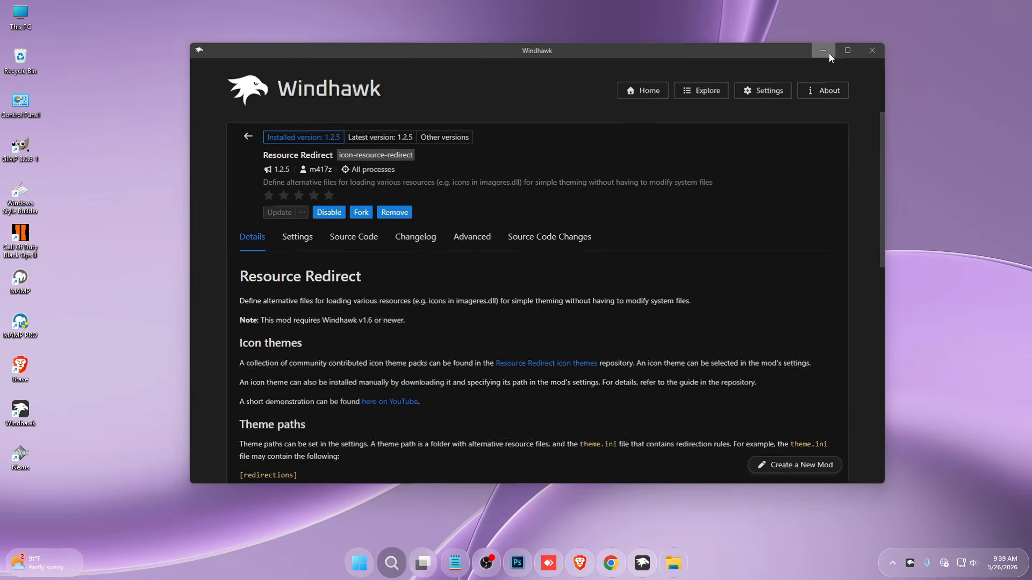
- Minimize Windhawk and extract the Lucent-Icon-Pack archive with WinRAR inside the desktop's Make Your Windows 11 Look More Unique and Beautiful folder
click(823, 51)
double_click(605, 237)
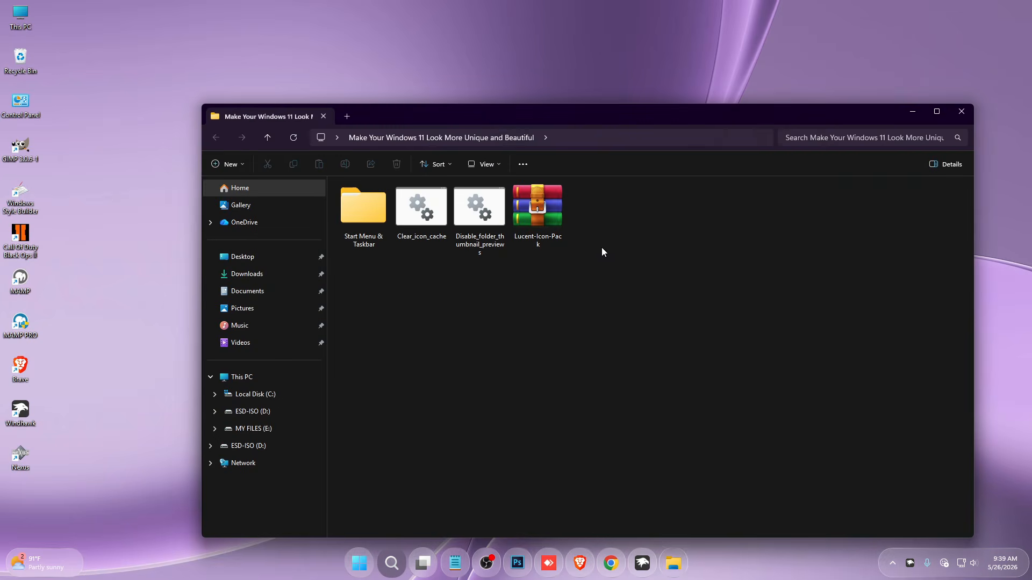
click(540, 217)
right_click(541, 215)
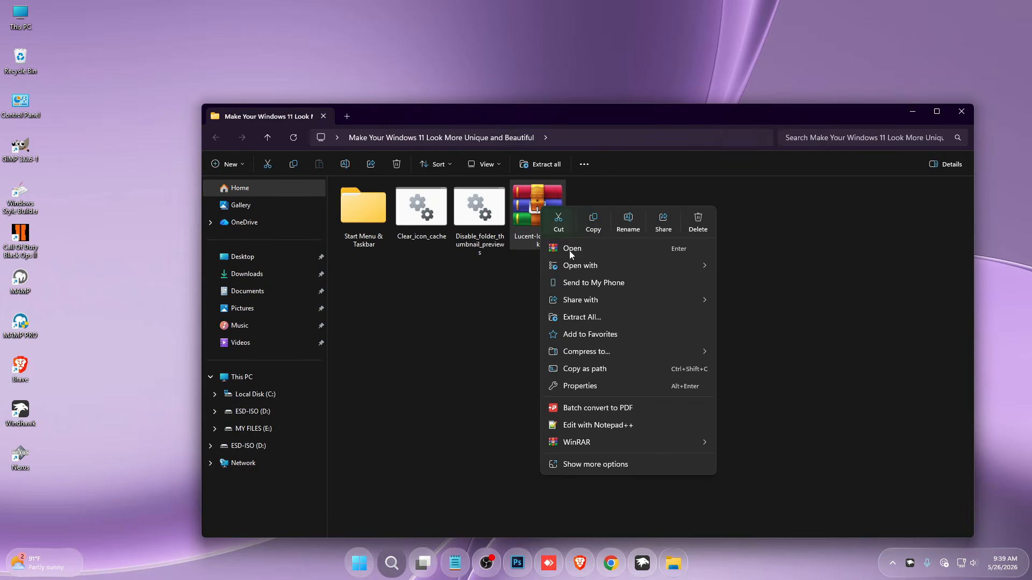
key(Escape)
right_click(544, 220)
mouse_move(583, 454)
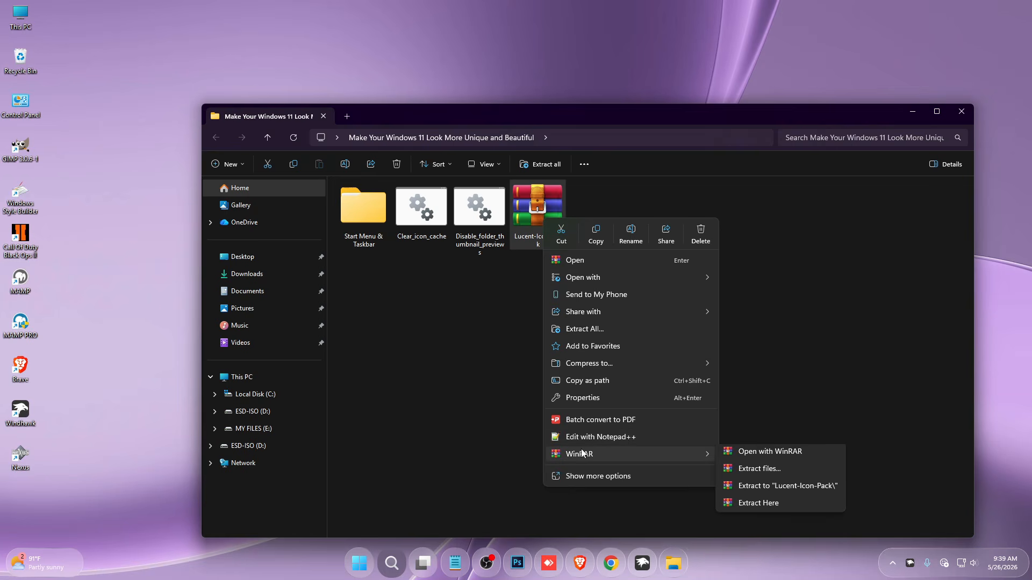
click(751, 473)
click(547, 407)
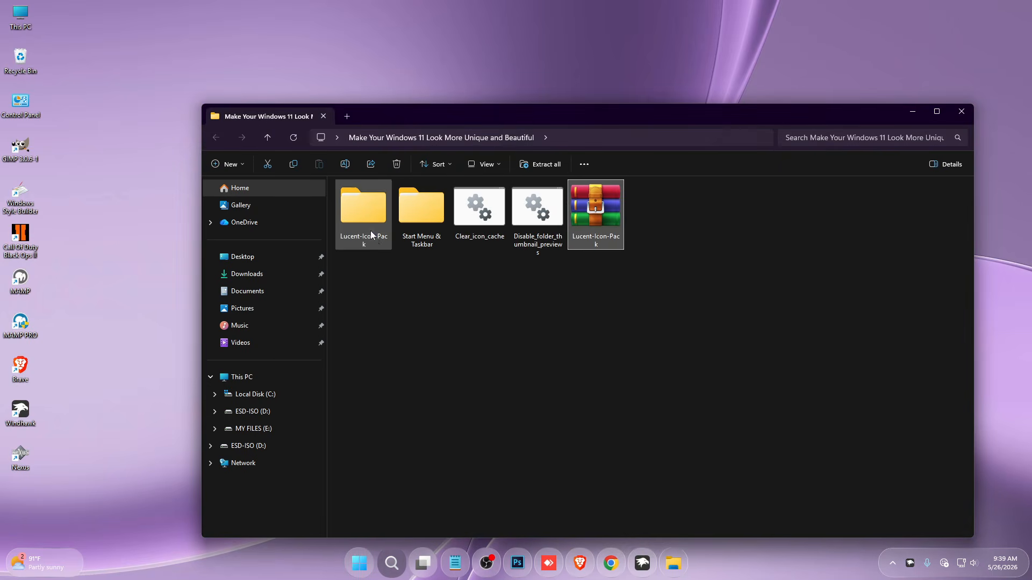
- Copy the extracted Lucent-Icon-Pack folder and paste it into the root of Local Disk (C:)
double_click(370, 231)
key(alt+Left)
right_click(353, 204)
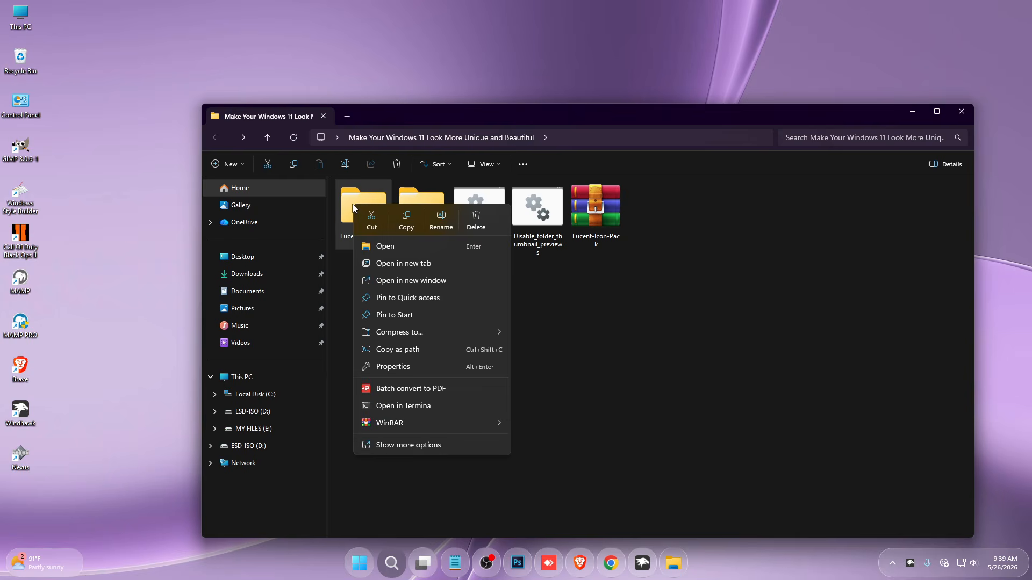
click(403, 225)
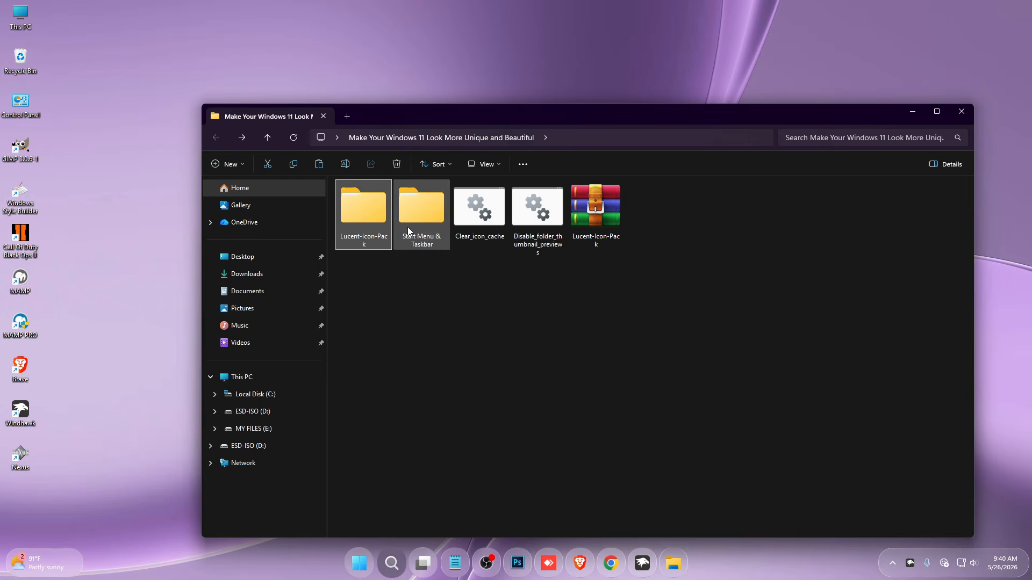
click(269, 394)
right_click(608, 312)
click(619, 321)
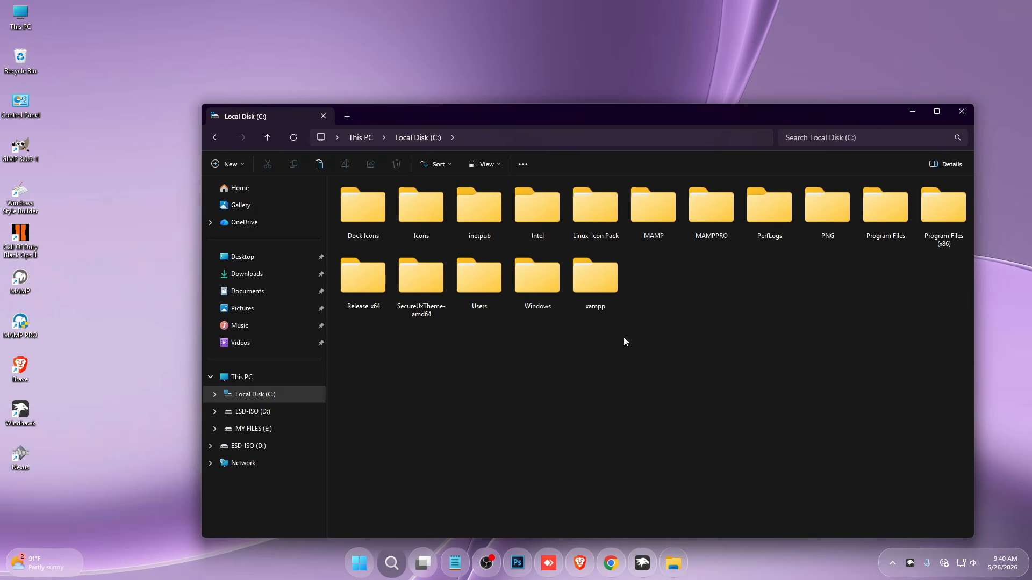
- Copy the path of the Lucent-Icon-Pack folder on C: and save C:\Lucent-Icon-Pack, without quotation marks, as Resource Redirect's theme path in Windhawk
right_click(654, 286)
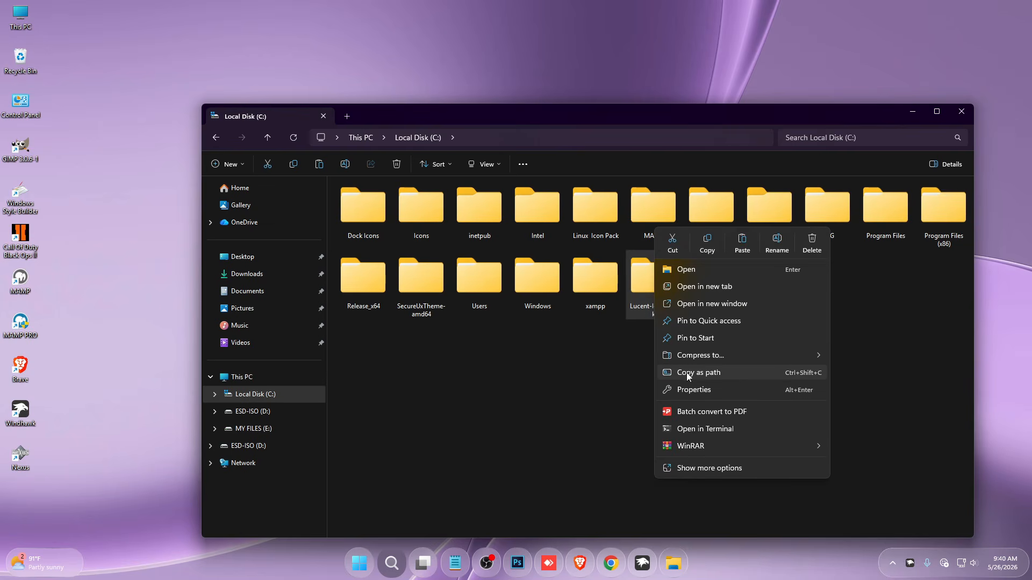
click(700, 373)
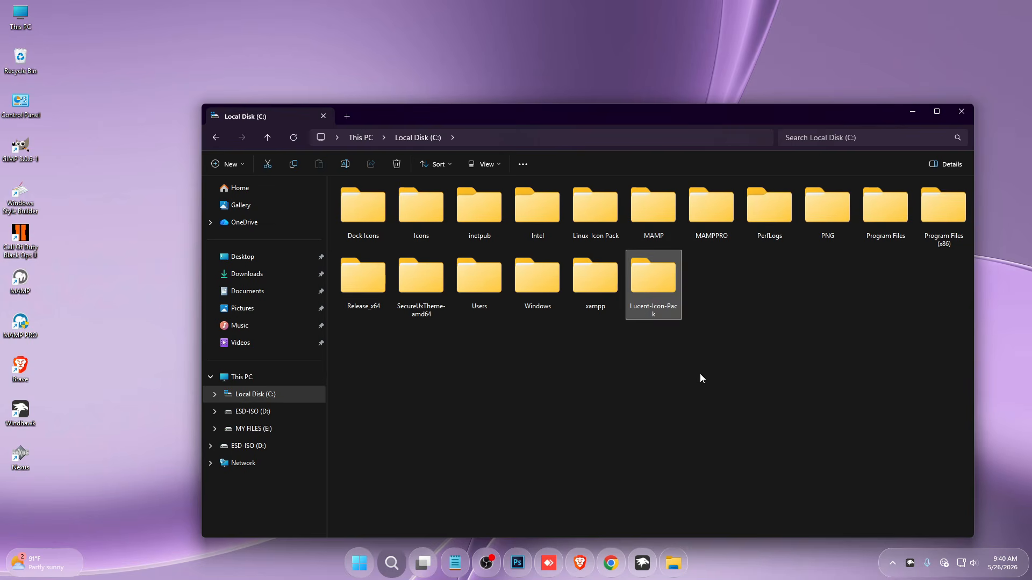
click(643, 563)
click(484, 246)
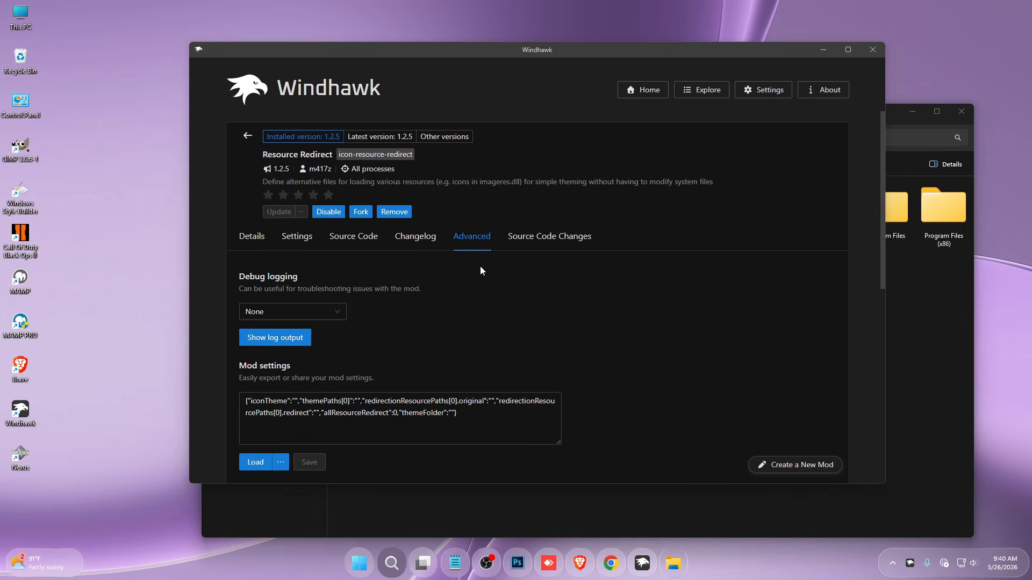
click(235, 240)
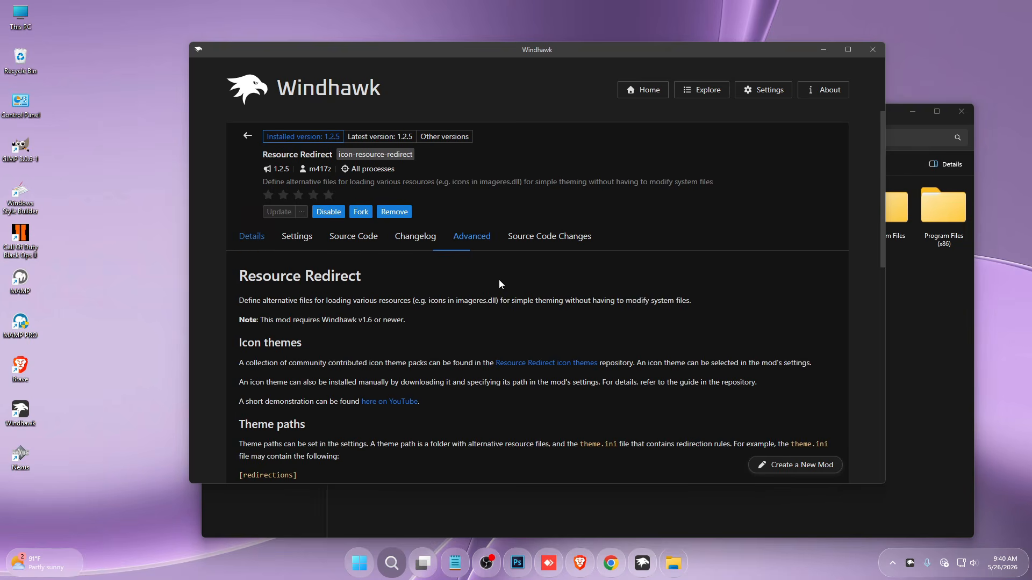
click(301, 240)
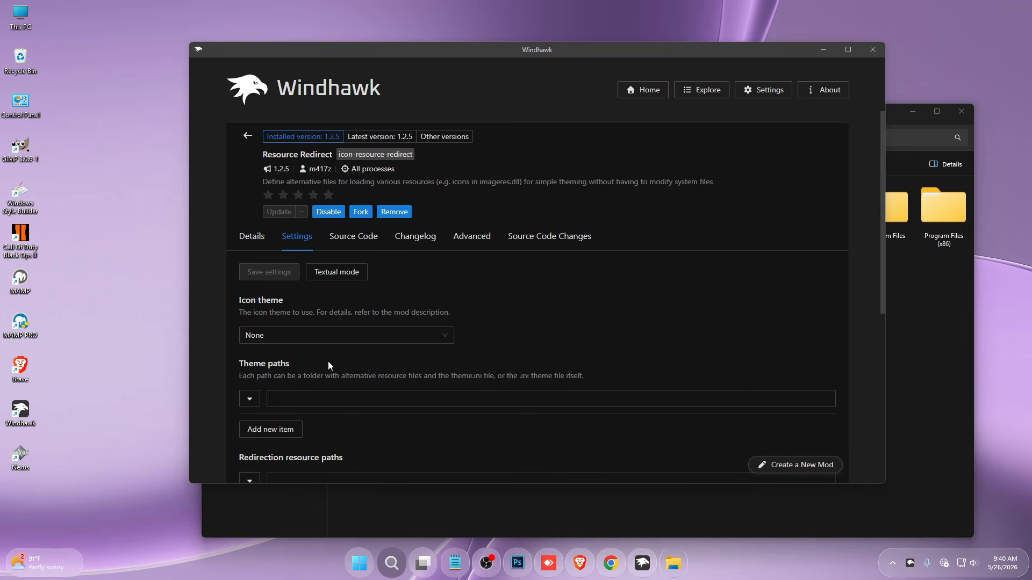
click(329, 400)
key(ctrl+v)
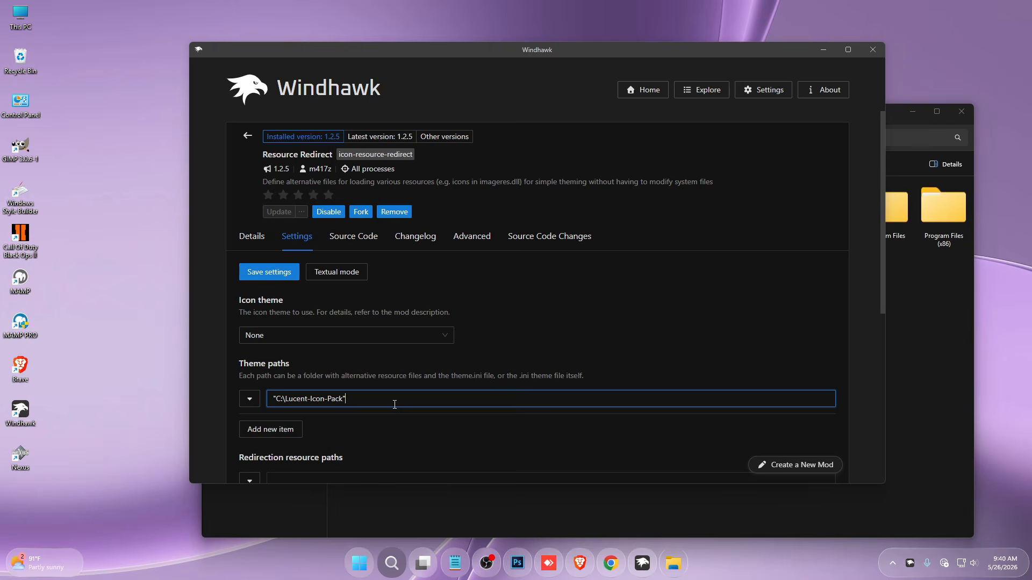
key(BackSpace)
click(263, 273)
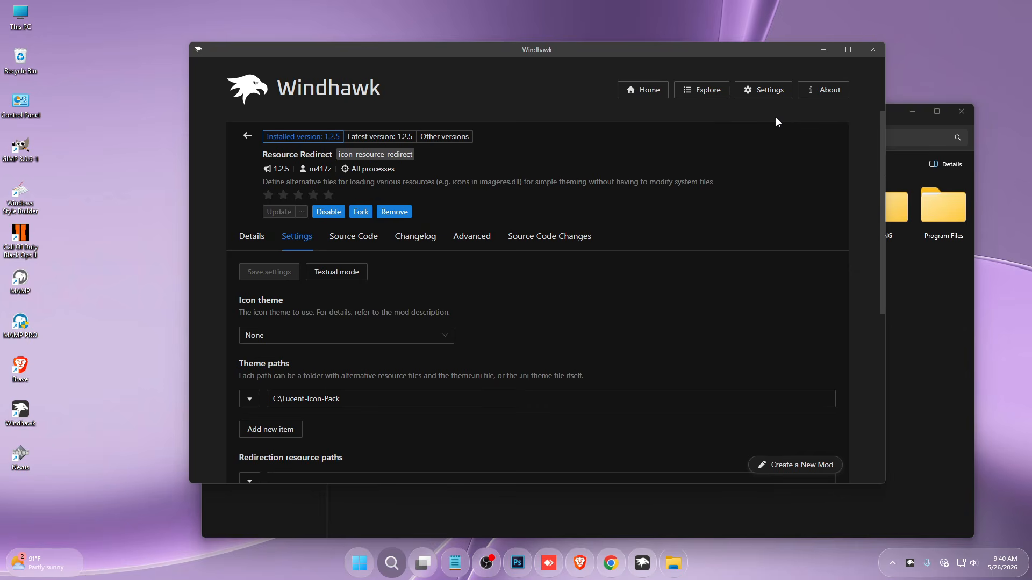
- Open This PC from the desktop and go into Local Disk (C:) to check the drive and folder icons
double_click(22, 17)
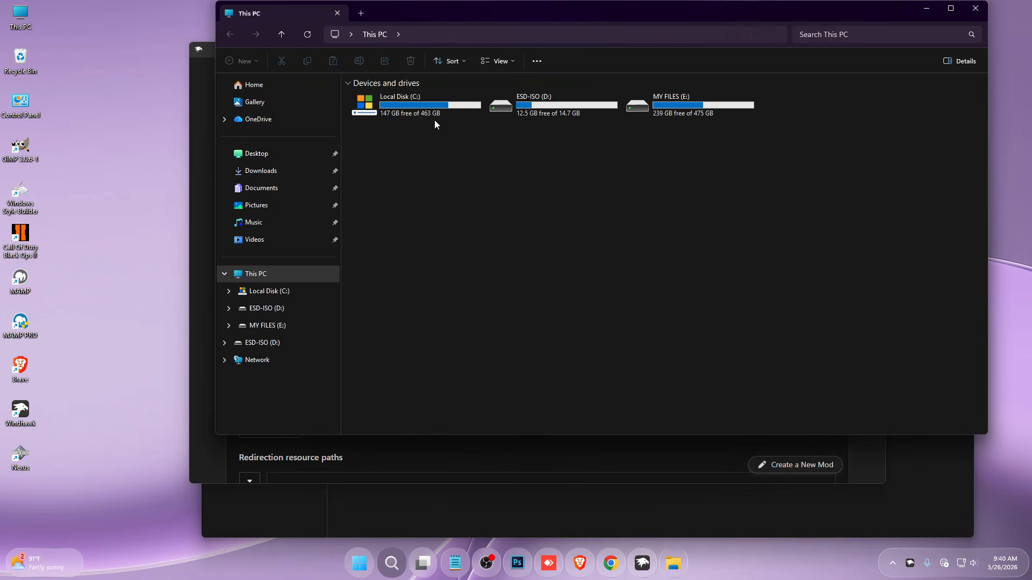
double_click(432, 114)
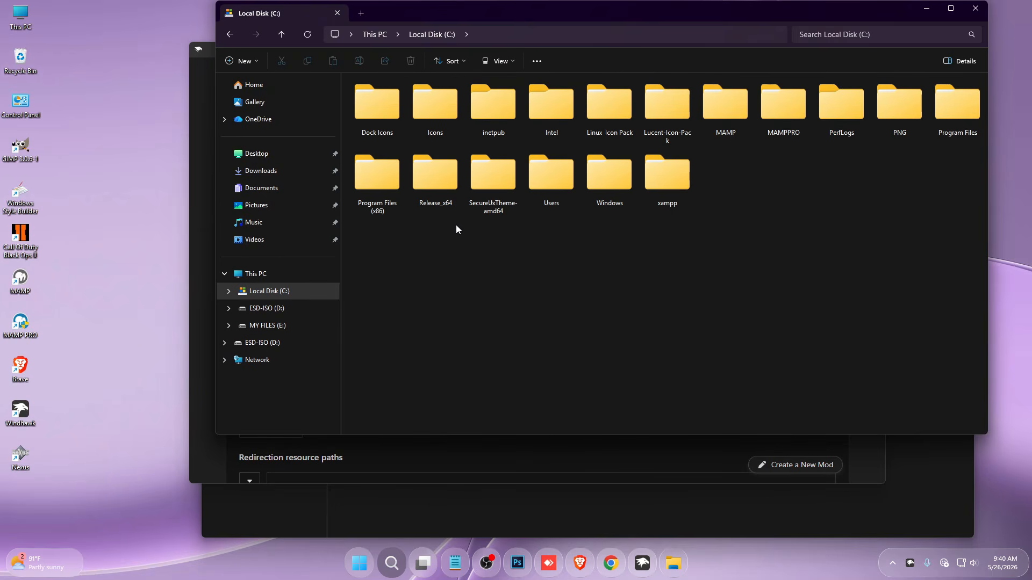
- Close the Local Disk (C:) window used for checking the icons and minimize Windhawk
key(alt+Left)
click(975, 8)
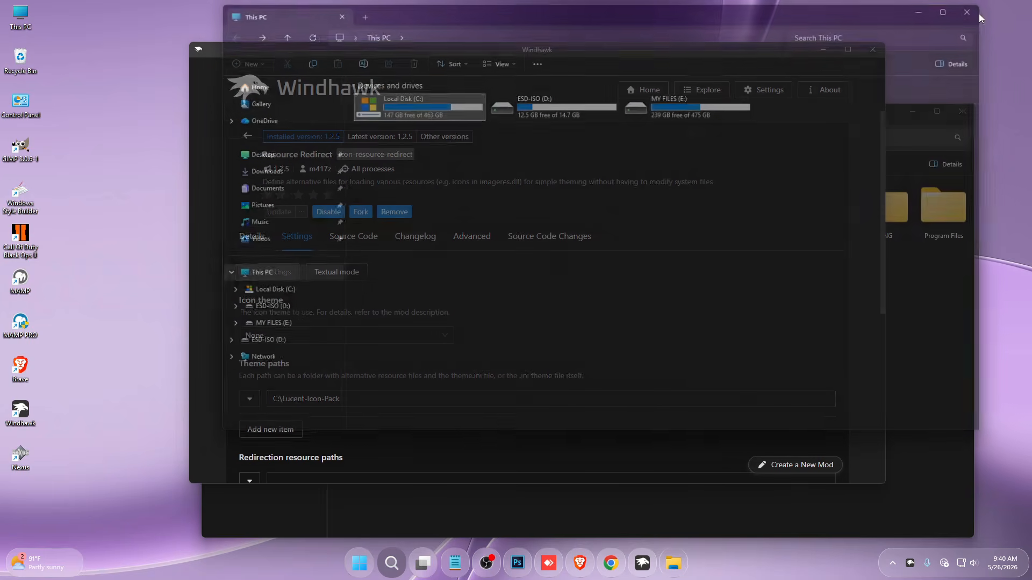
click(823, 49)
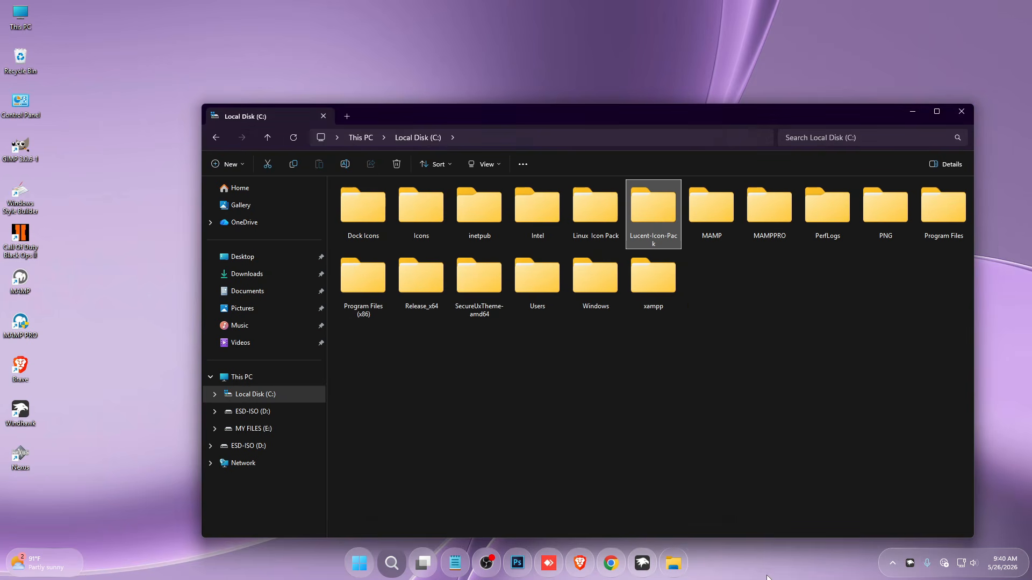
- Open Task Manager and restart the Windows Explorer process
right_click(757, 571)
click(799, 517)
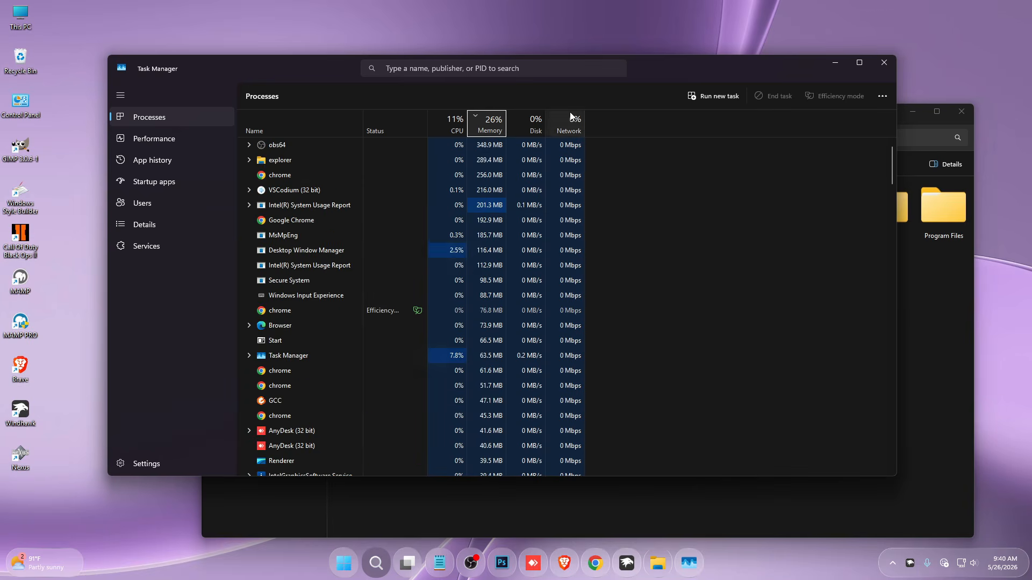
click(463, 66)
click(276, 174)
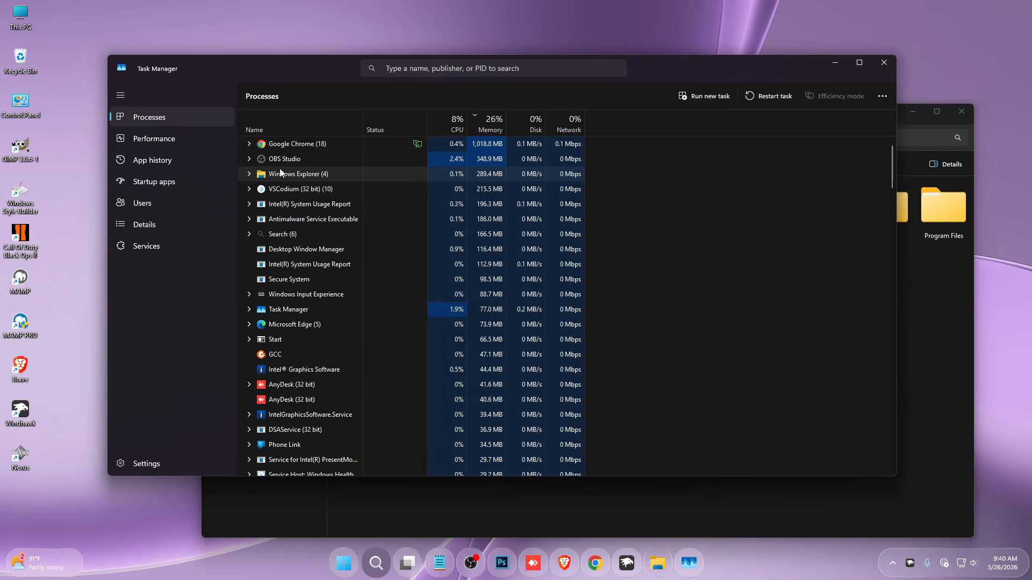
right_click(278, 174)
click(309, 192)
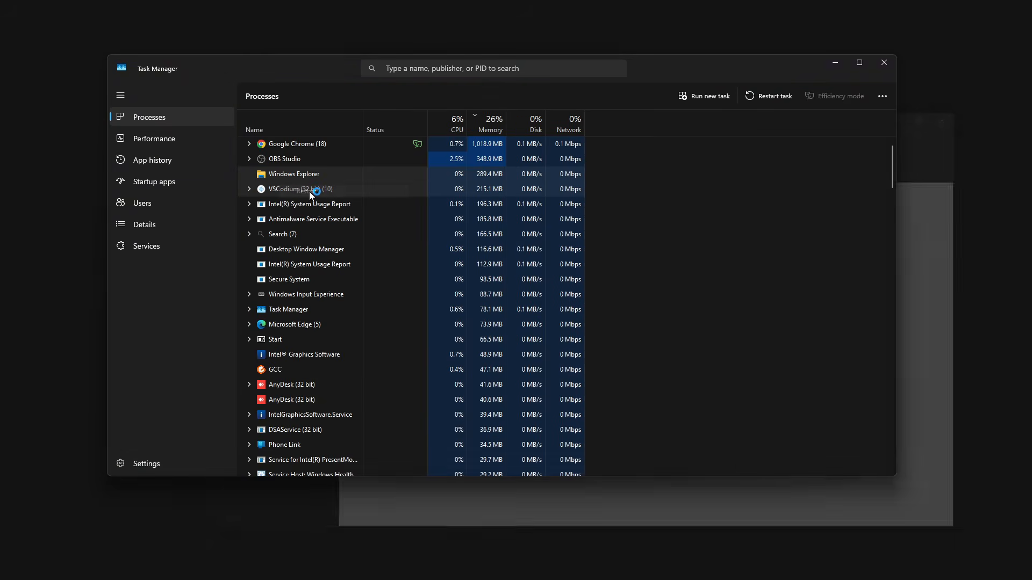
- Open This PC and Local Disk (C:) to check the drive and folder icons, and close both File Explorer and Task Manager
double_click(21, 17)
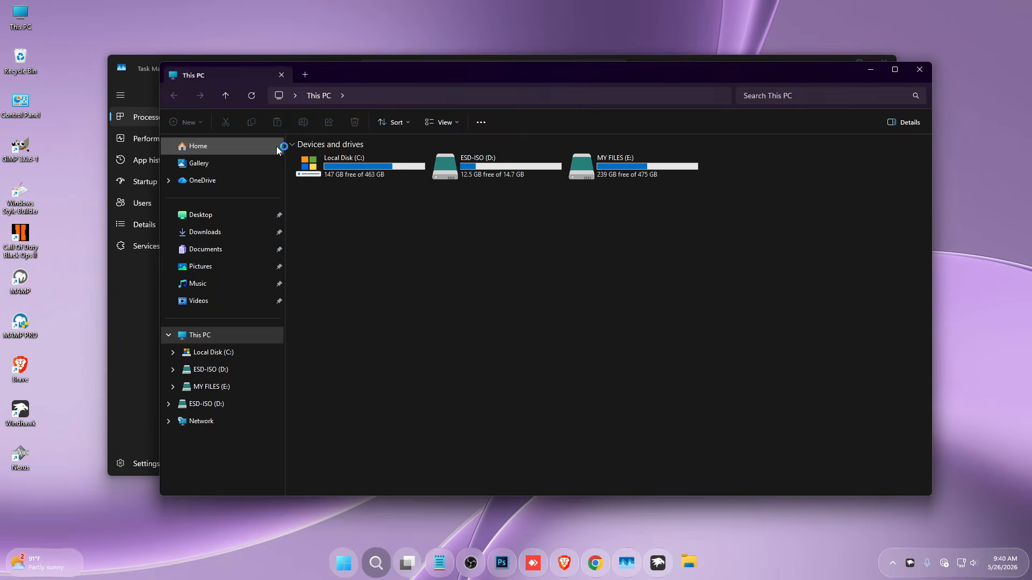
double_click(343, 164)
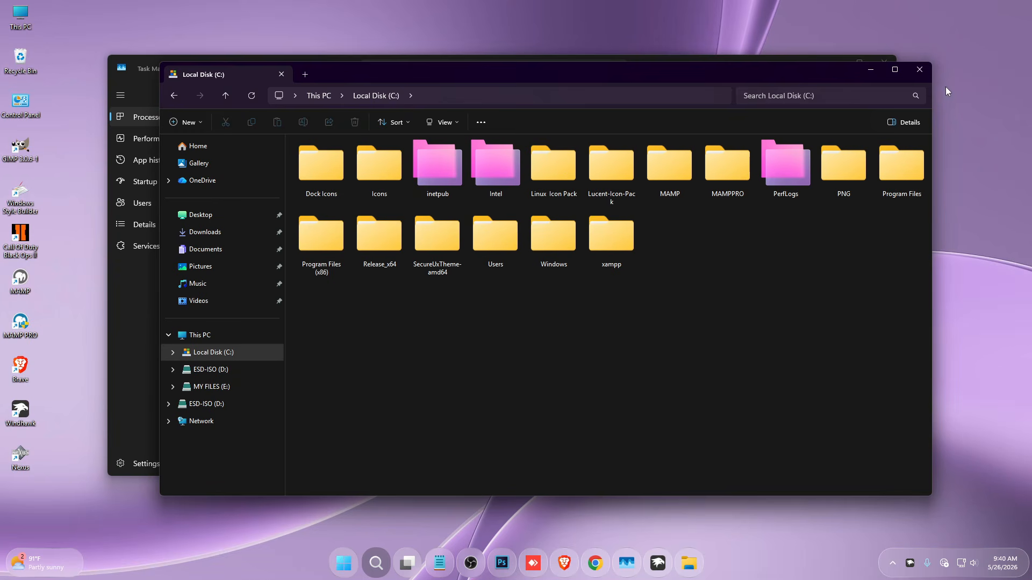
click(919, 70)
click(884, 65)
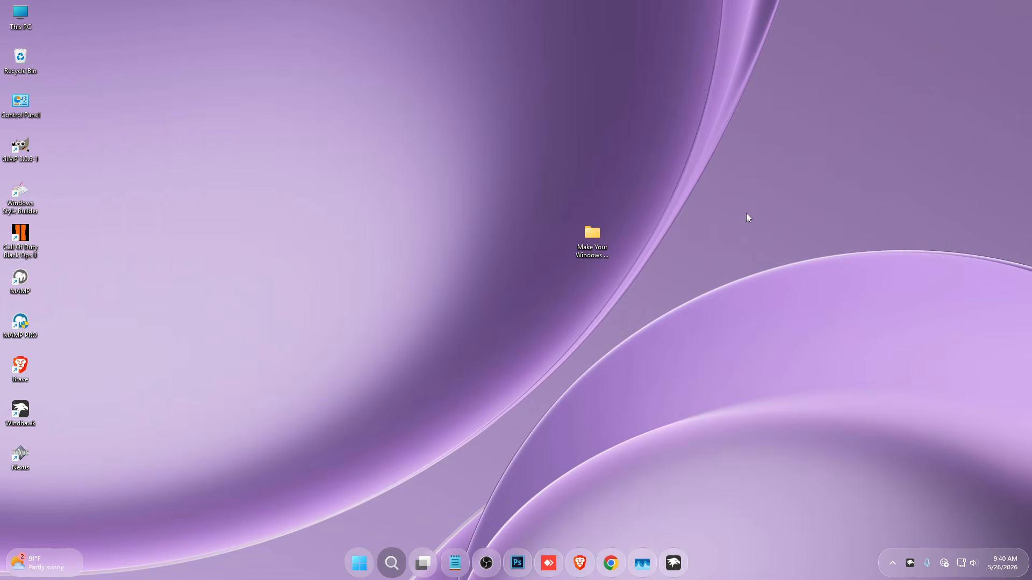
- Run Disable_folder_thumbnail_previews as administrator from the desktop's Make Your Windows 11 Look More Unique and Beautiful folder
double_click(582, 232)
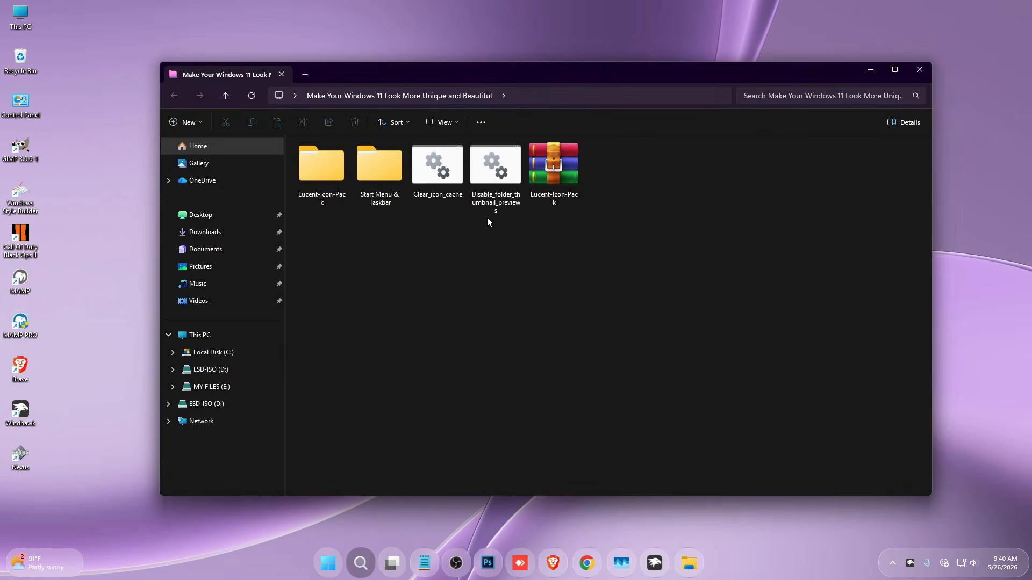
click(492, 175)
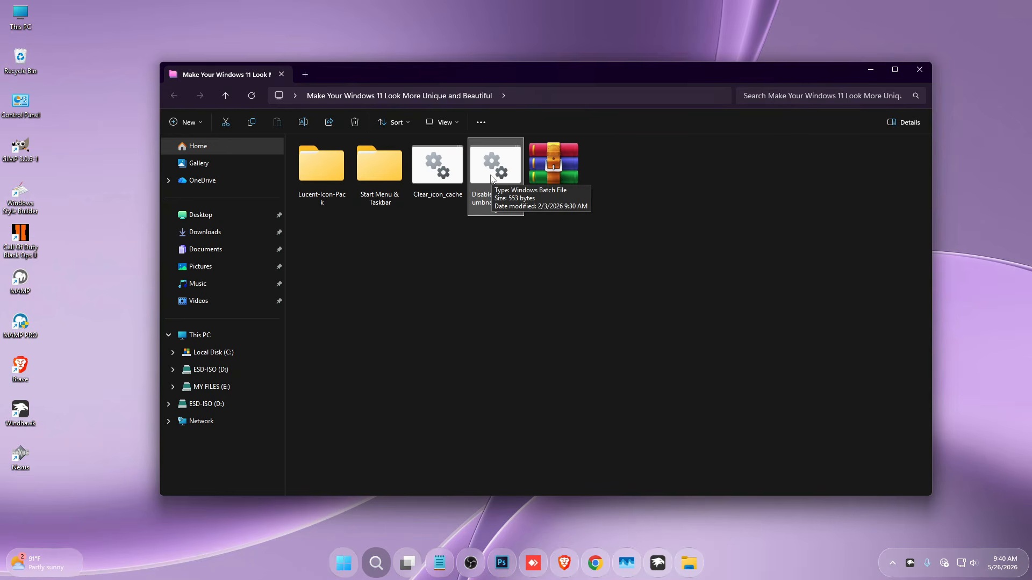
right_click(491, 176)
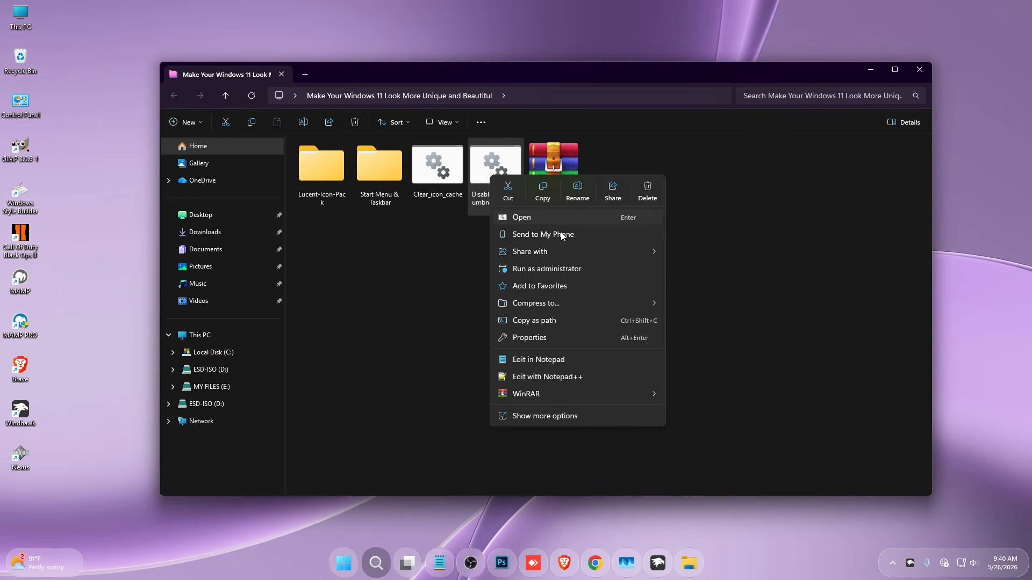
click(530, 269)
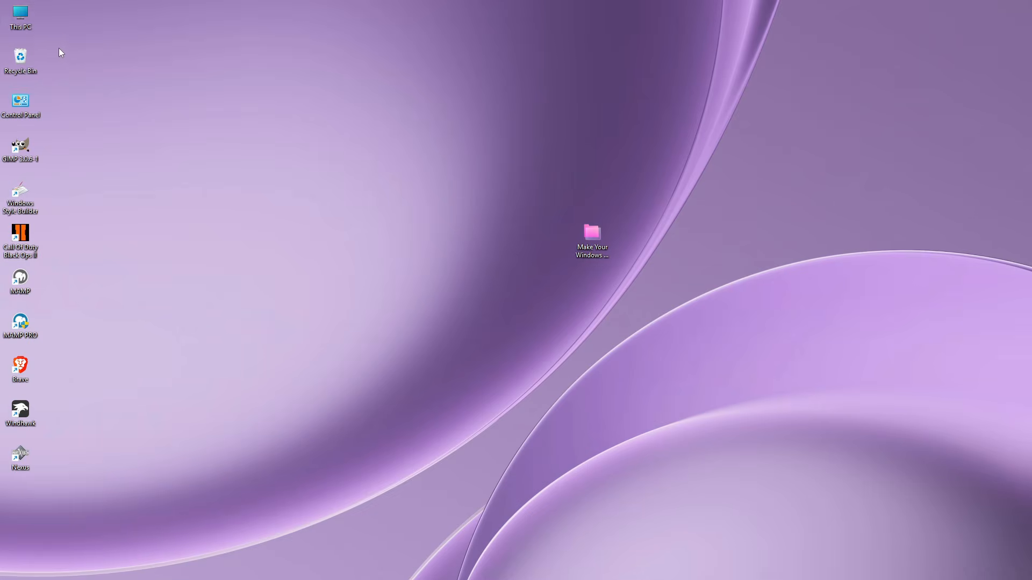
- Open Local Disk (C:) from This PC to check the folder icons, and close the window
double_click(29, 24)
double_click(344, 159)
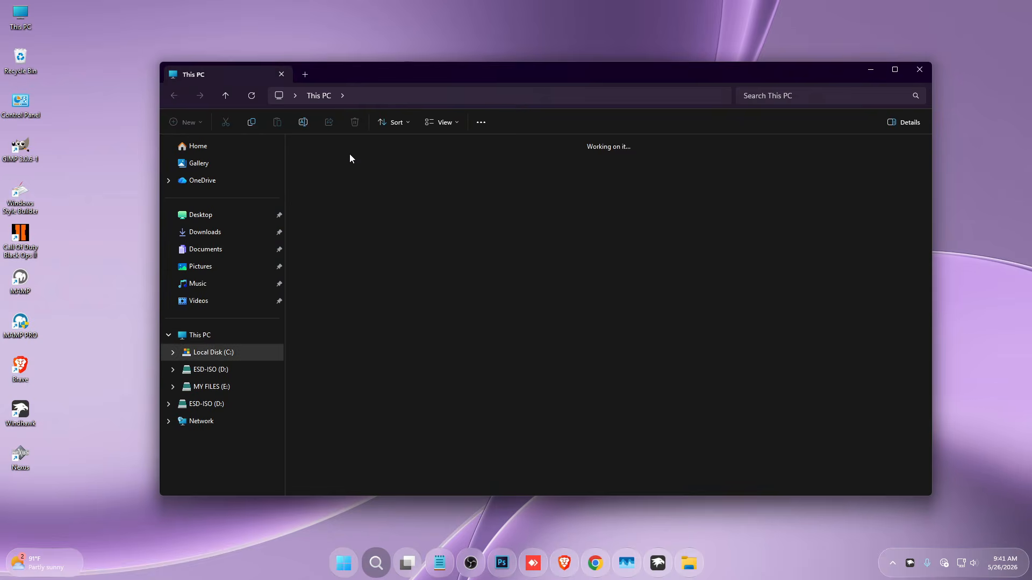
click(918, 70)
- Return to Windhawk, find the Windows 11 File Explorer Styler mod among the available mods and install it, accepting the risk
click(674, 563)
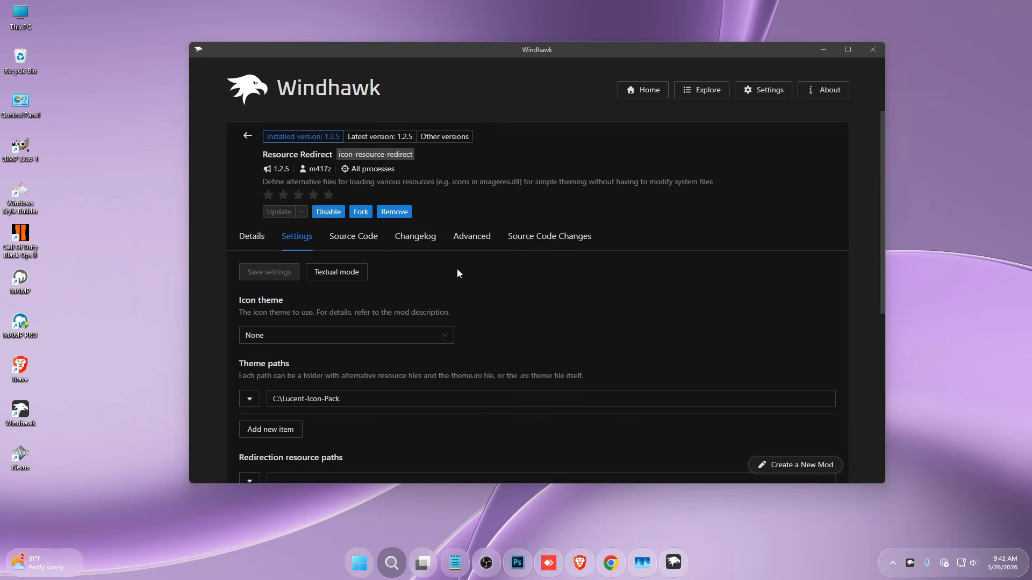
click(247, 137)
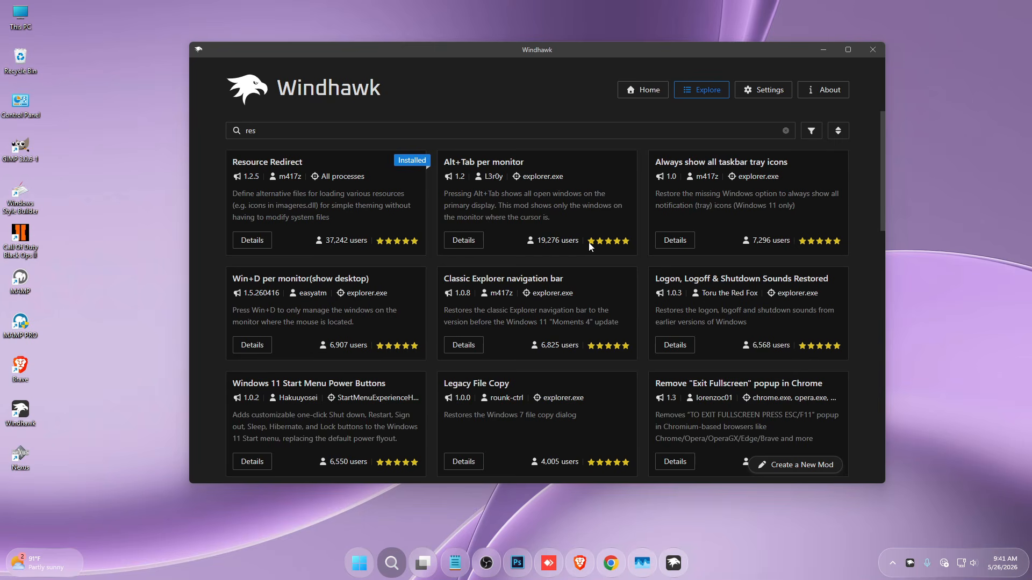
click(646, 90)
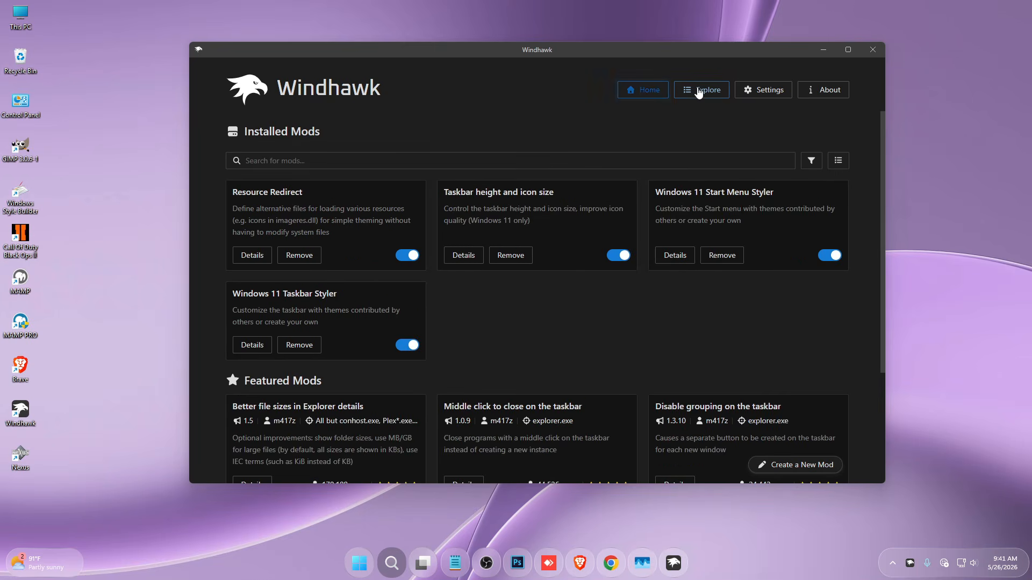
click(699, 91)
scroll(505, 254, down, 2)
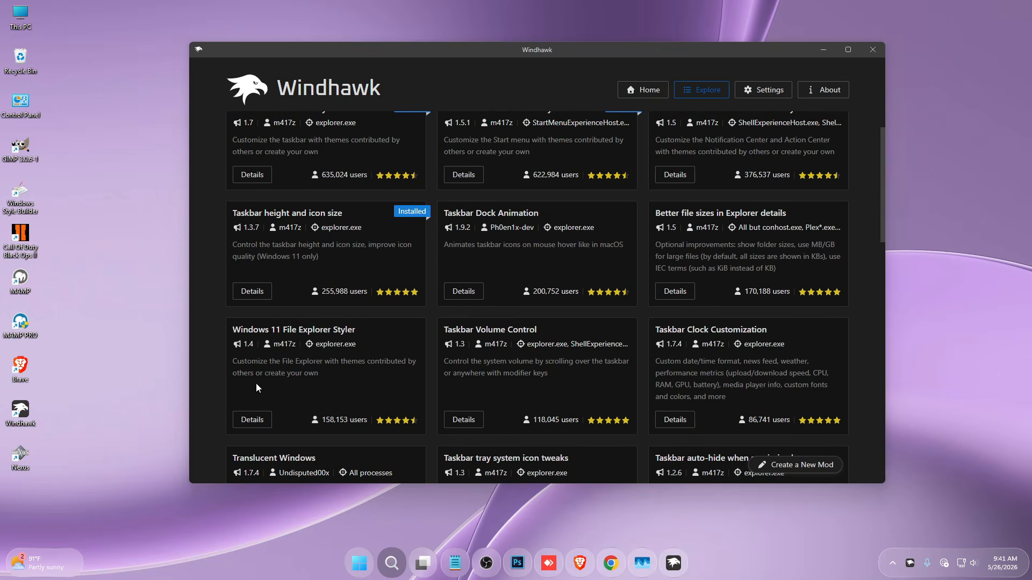
drag(235, 330, 356, 331)
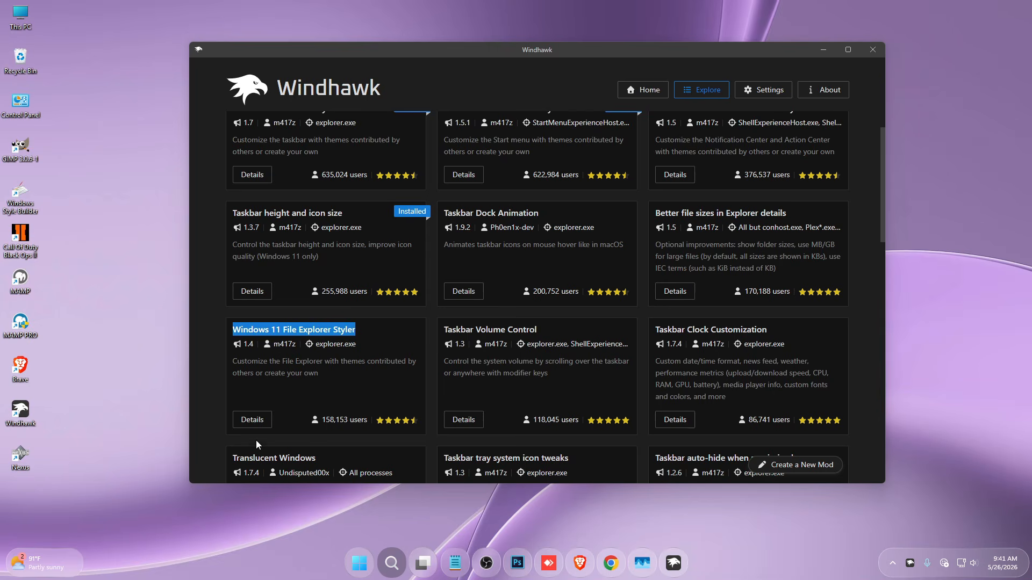
click(252, 420)
click(276, 181)
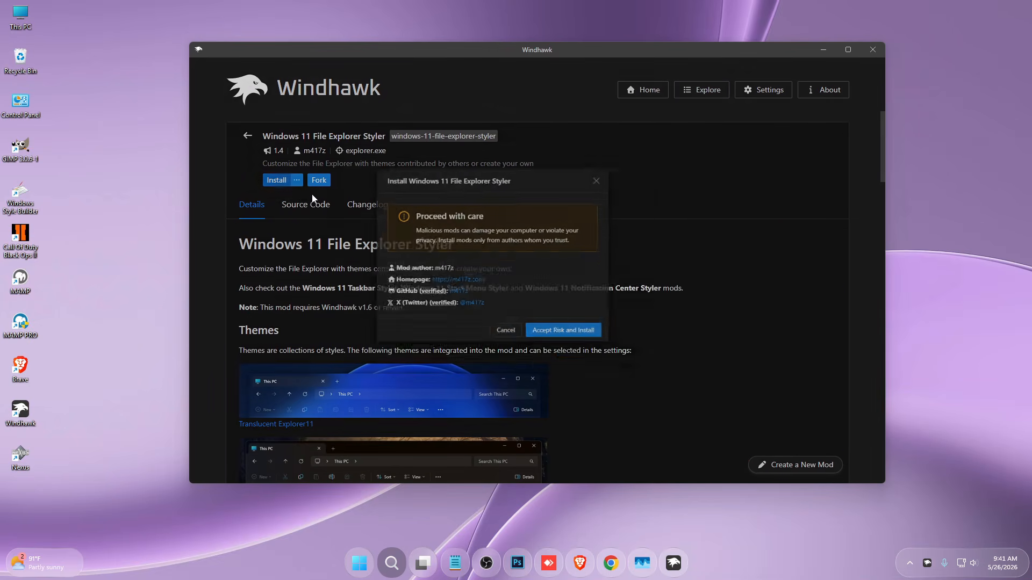
click(612, 359)
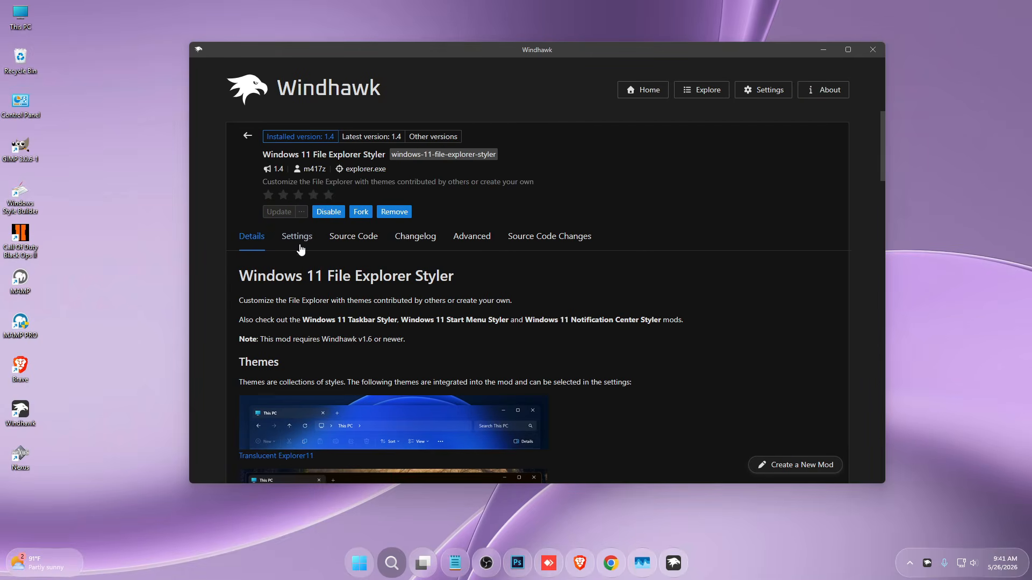
- Set the Windows 11 File Explorer Styler theme to Minimal Explorer11 and save the mod's settings
click(300, 247)
scroll(322, 237, down, 2)
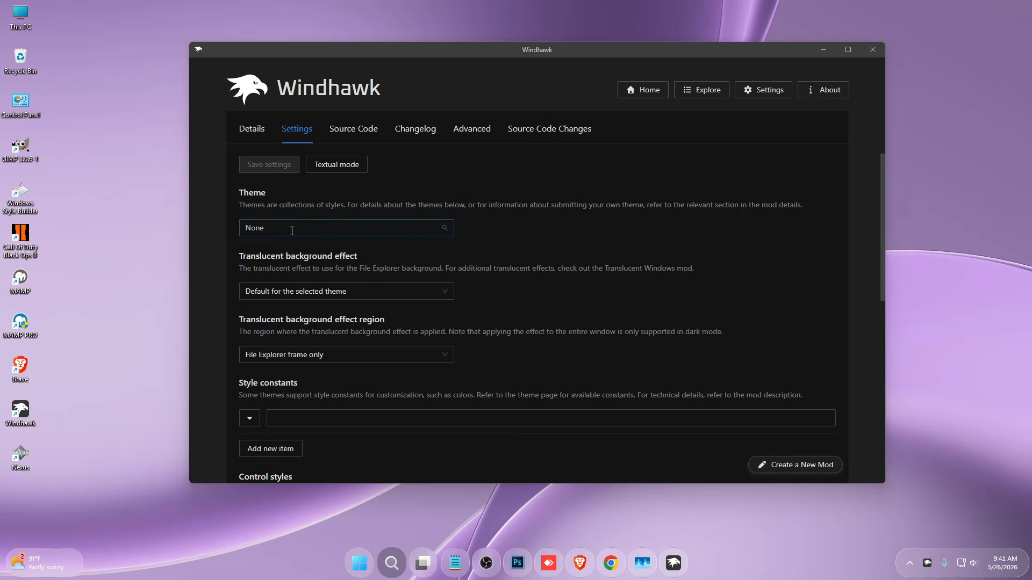
click(292, 231)
scroll(340, 299, down, 1)
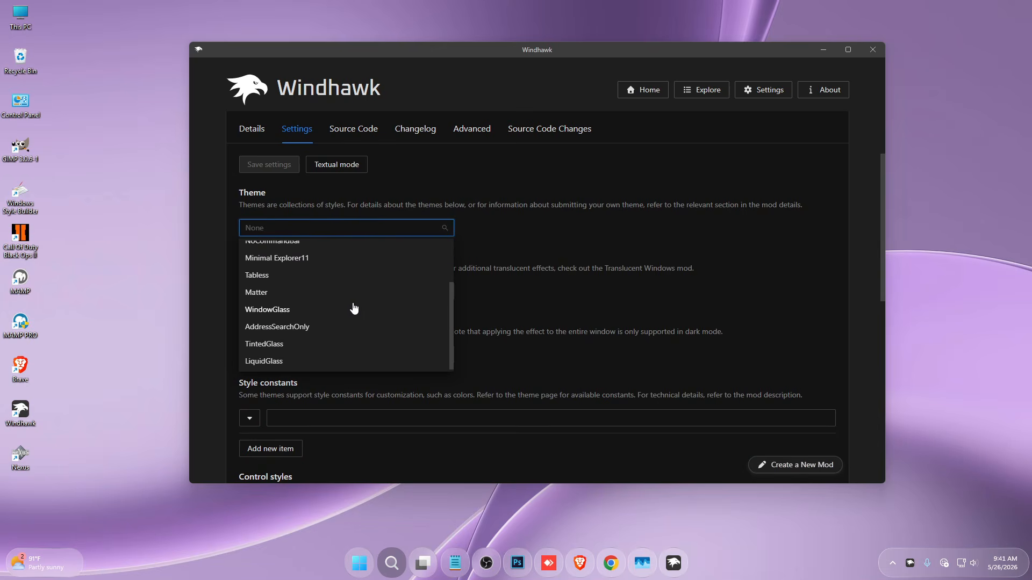
scroll(353, 306, up, 1)
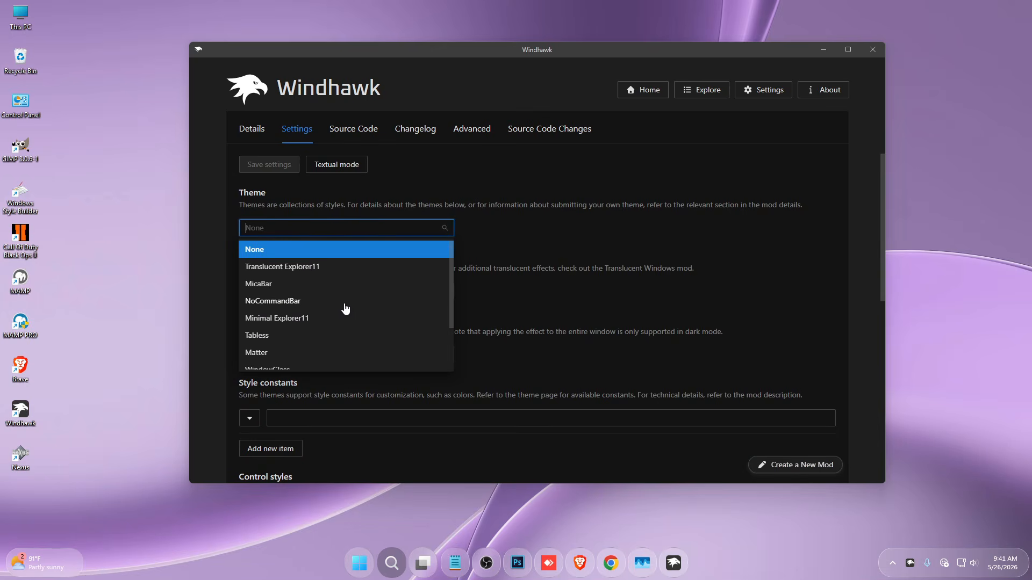
click(297, 320)
click(273, 168)
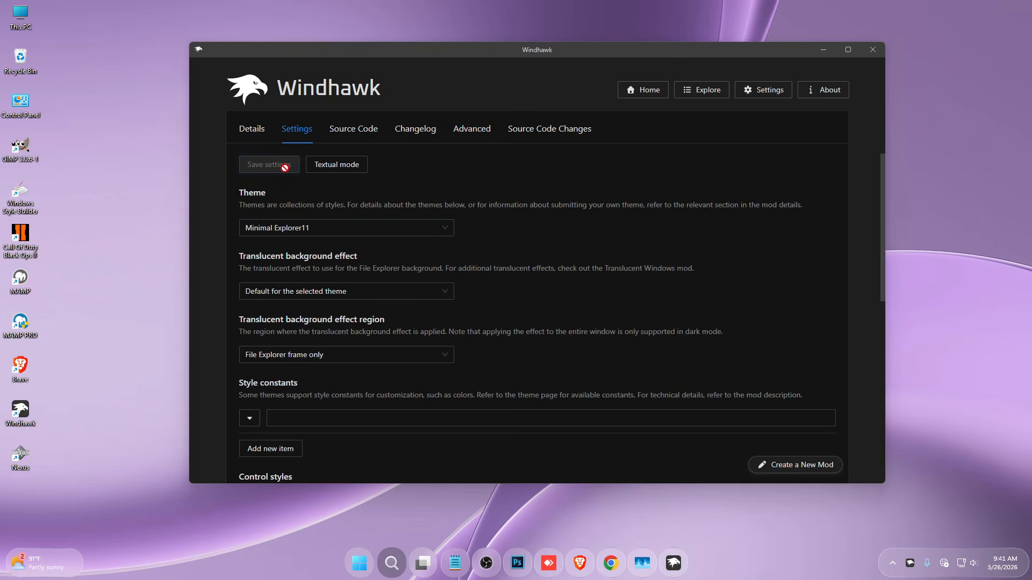
- Open This PC and Local Disk (C:) to check File Explorer's styling, and close the window
click(28, 18)
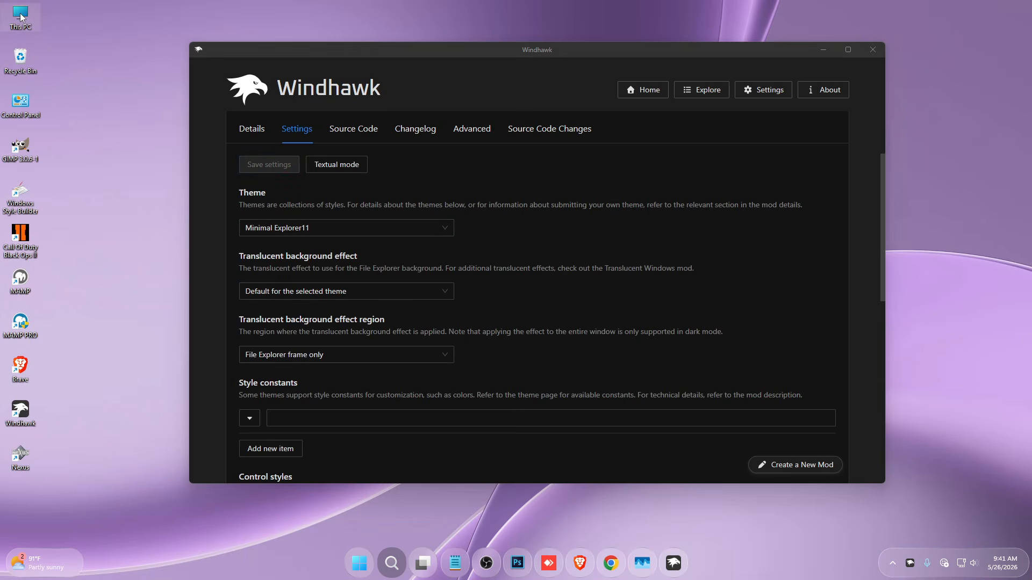
double_click(20, 15)
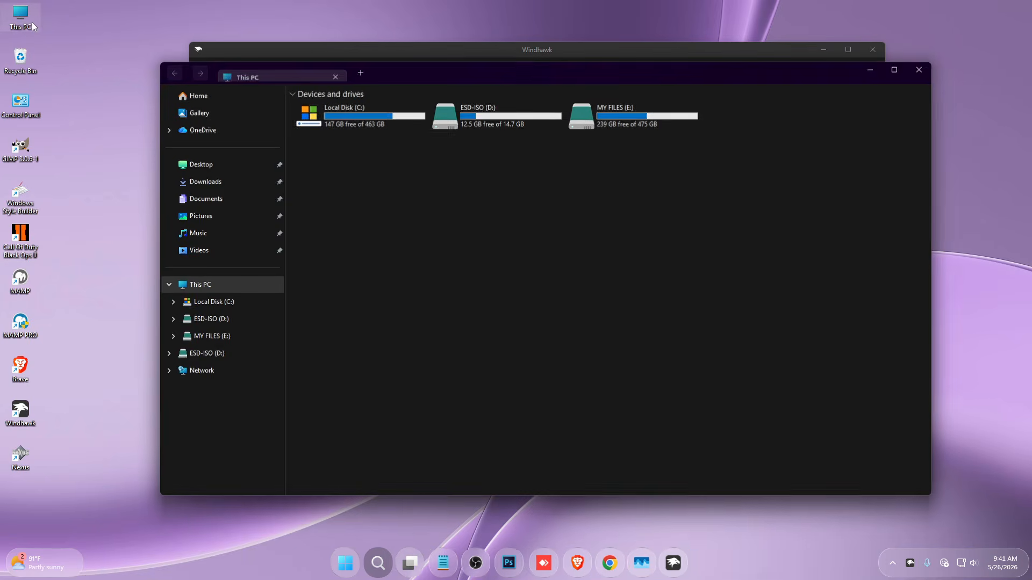
double_click(341, 127)
click(920, 69)
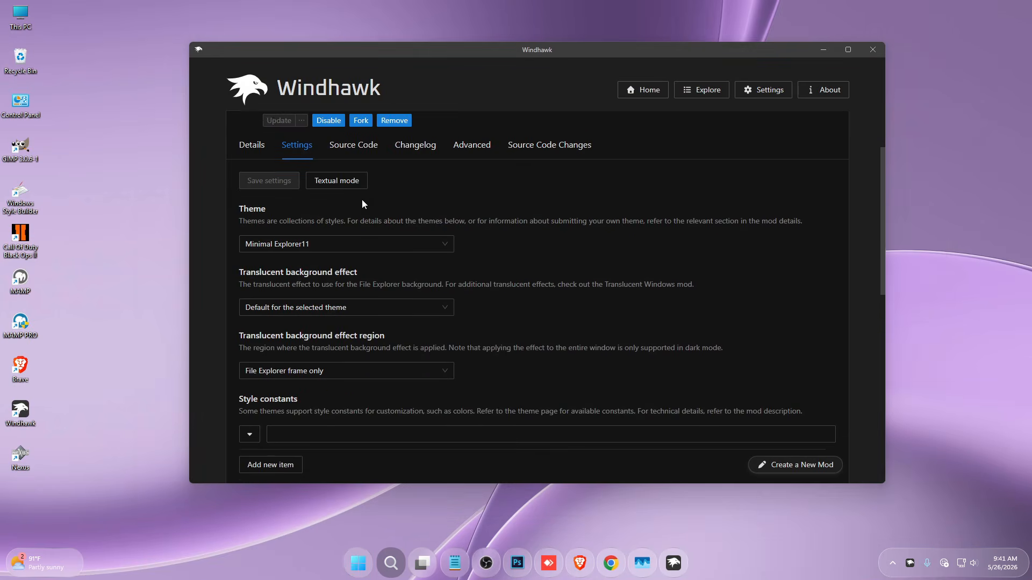
- Search Windhawk's available mods for "Tra" and install the Translucent Windows mod, accepting the risk
scroll(362, 203, up, 2)
click(245, 137)
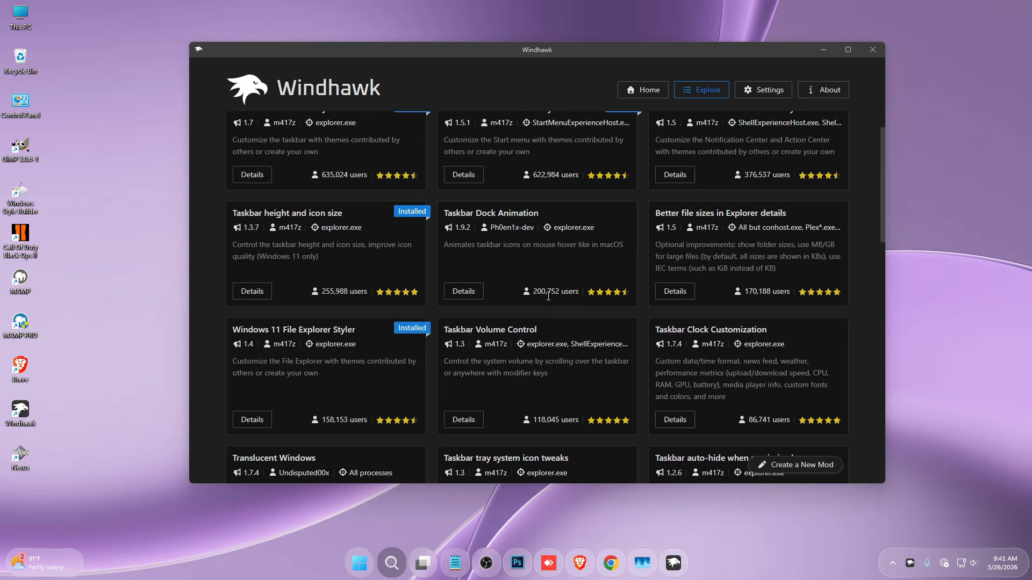
scroll(537, 303, up, 1)
click(338, 135)
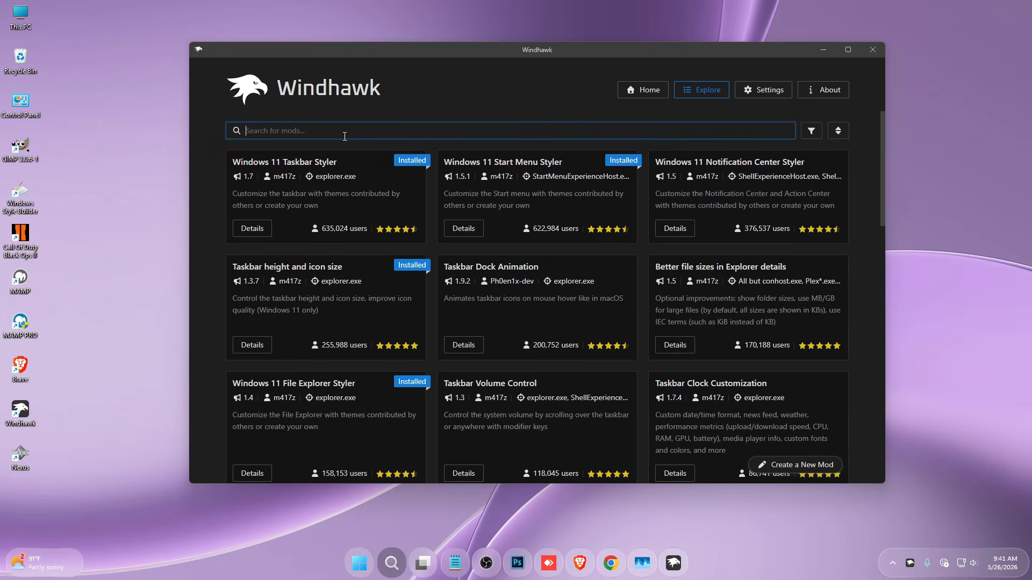
text(Tra)
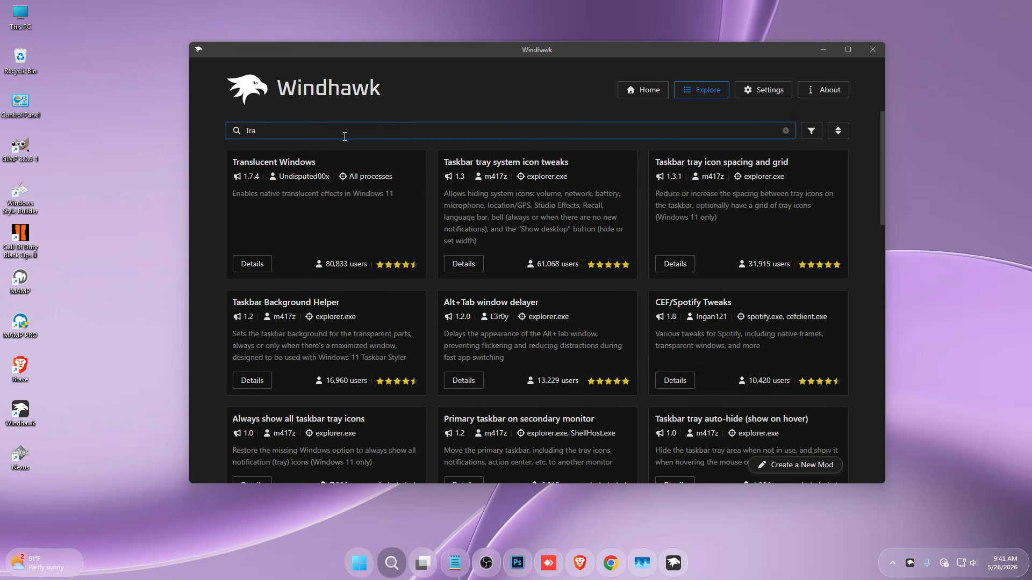
click(252, 264)
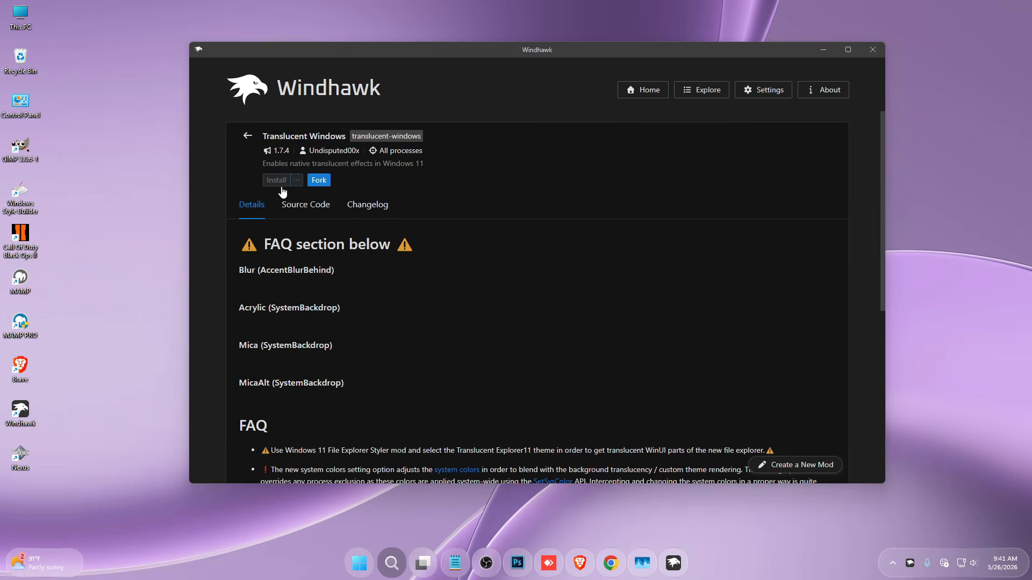
click(283, 184)
click(590, 355)
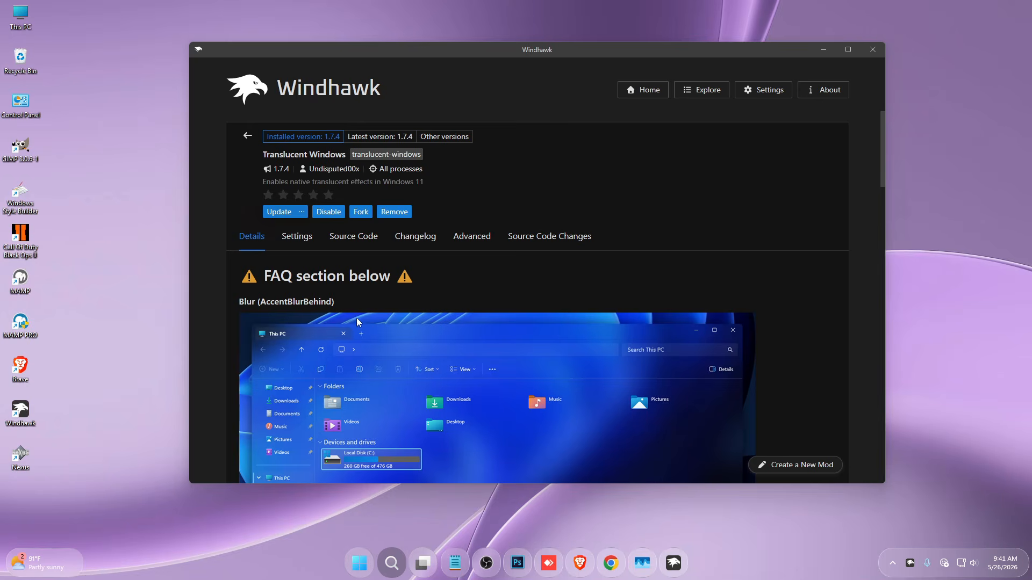
- In the Translucent Windows settings, turn off Windows theme custom rendering, New system colors and Windows theme accent colorizer
click(290, 240)
scroll(318, 273, down, 2)
click(264, 273)
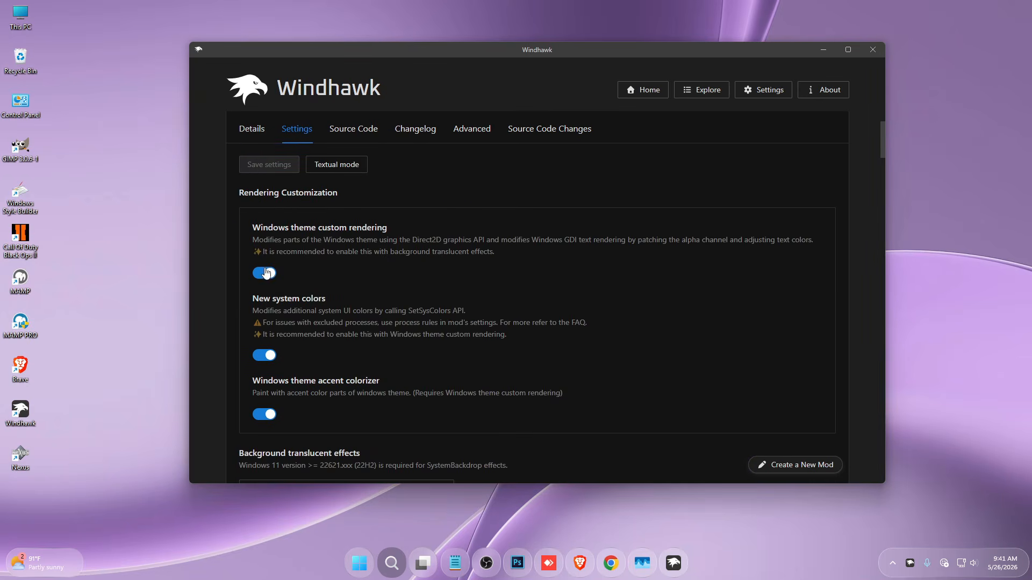
click(265, 355)
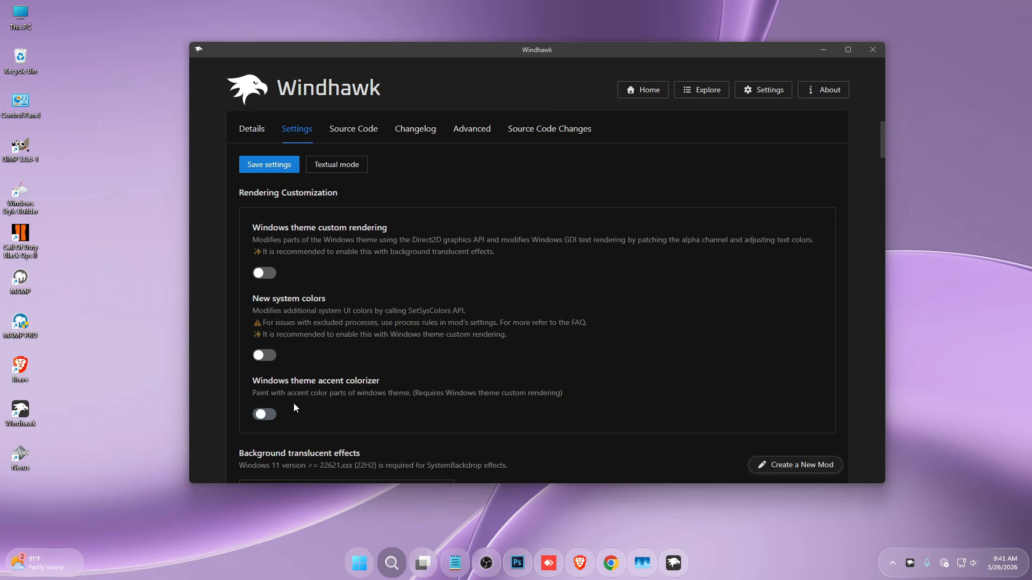
- Turn off Flyout effects and Immersive darkmode titlebar for Translucent Windows, and save the mod's settings
scroll(285, 387, down, 4)
click(247, 423)
scroll(264, 417, down, 4)
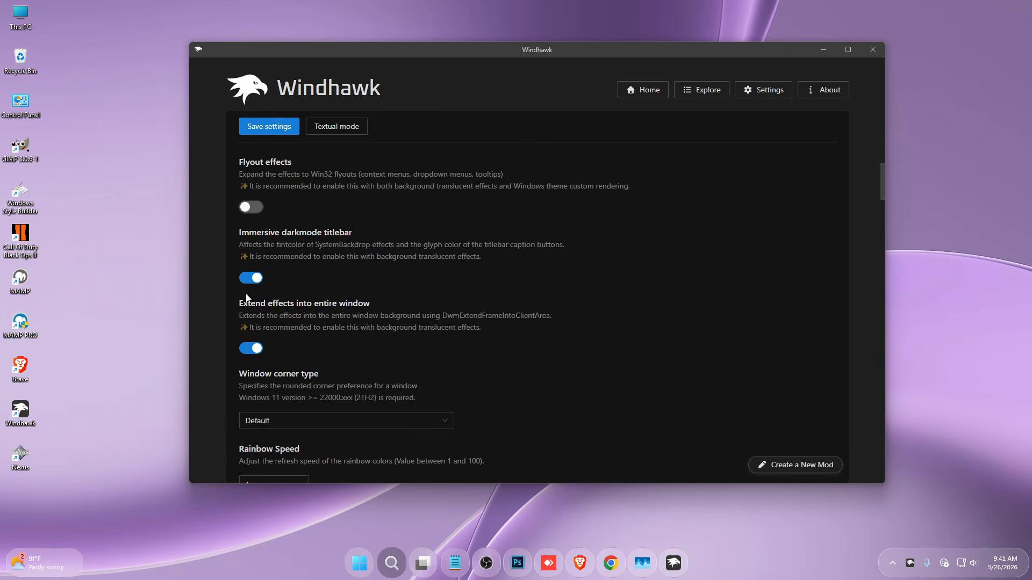
click(253, 277)
scroll(271, 353, down, 4)
scroll(270, 353, down, 4)
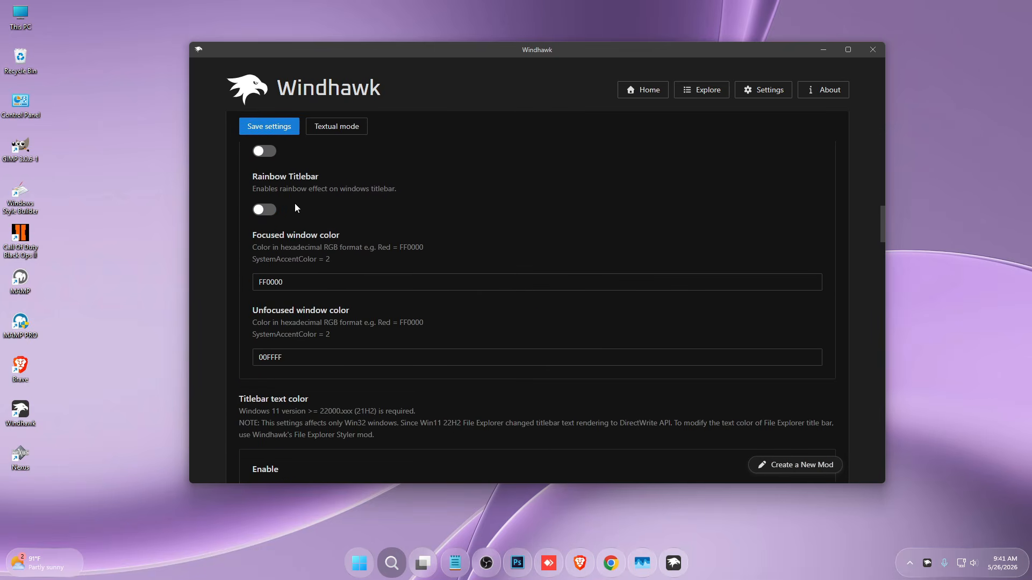
click(266, 132)
- Get Windhawk out of the way and check the translucent effect in This PC and Local Disk (C:)
double_click(21, 17)
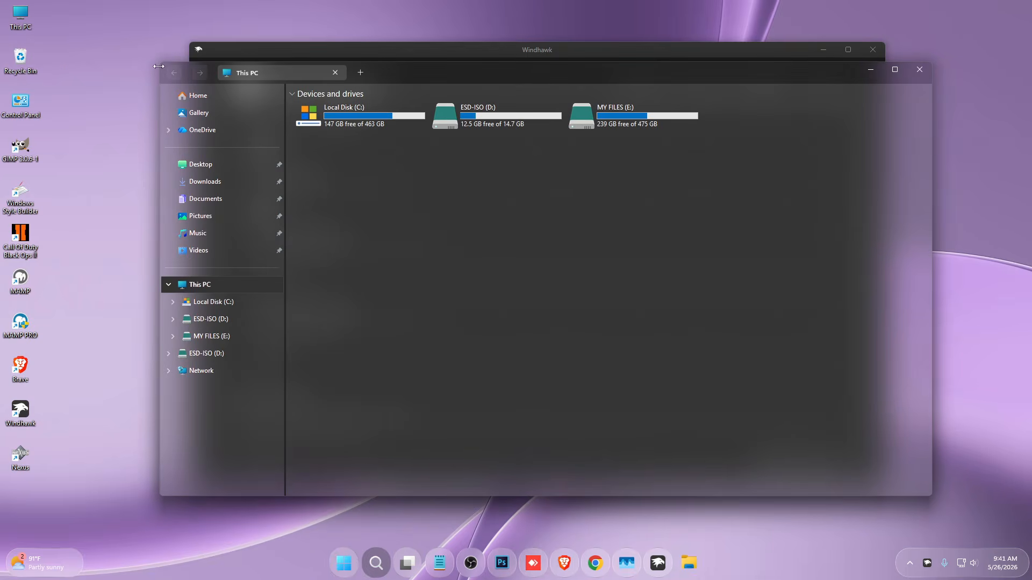
click(919, 70)
click(844, 51)
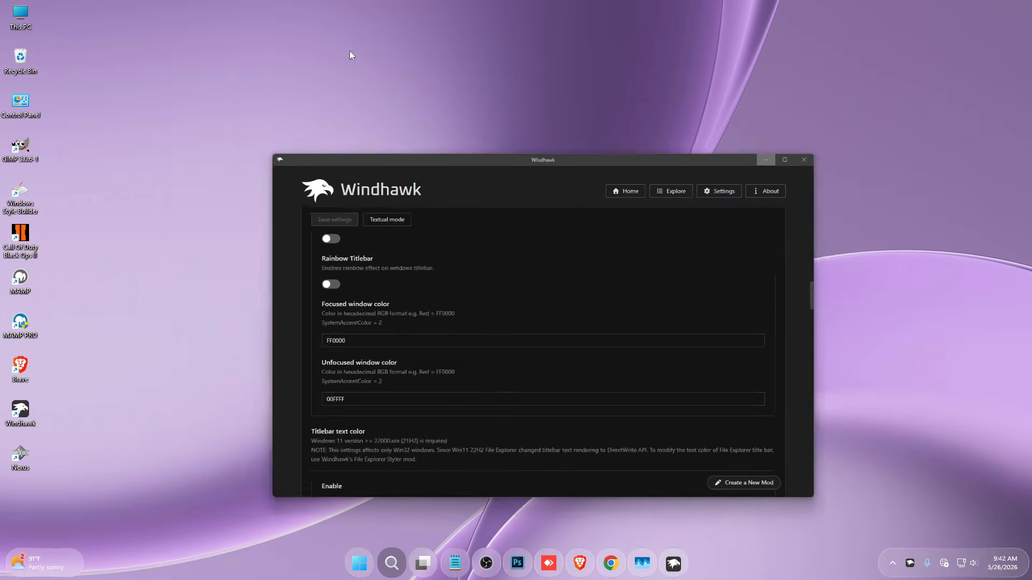
double_click(24, 18)
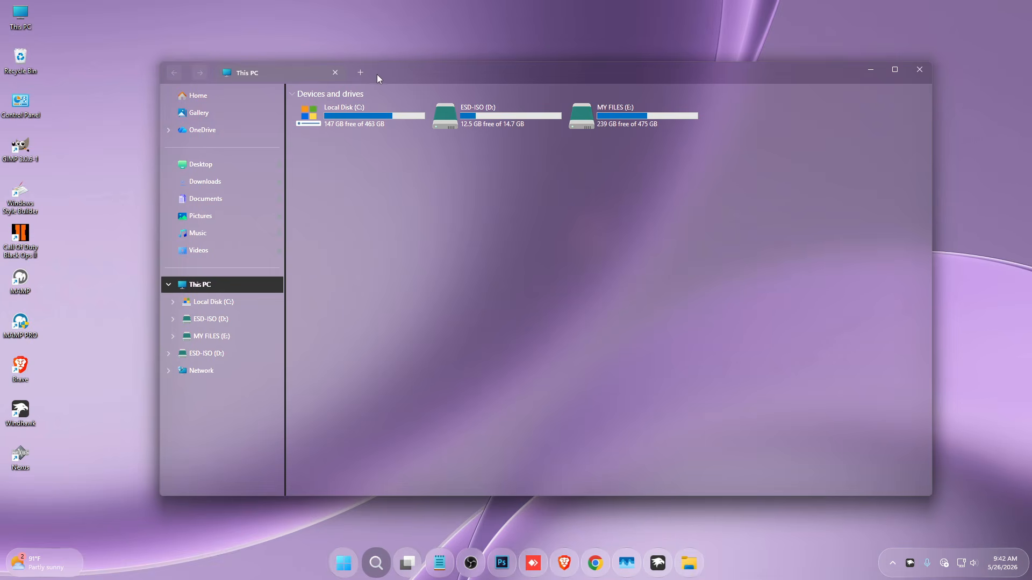
double_click(327, 127)
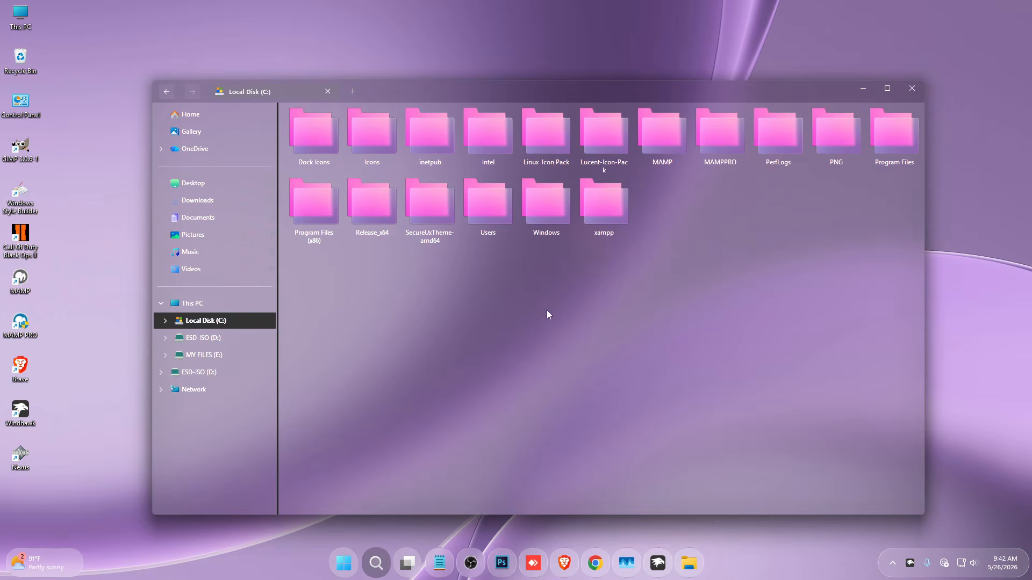
key(alt+Left)
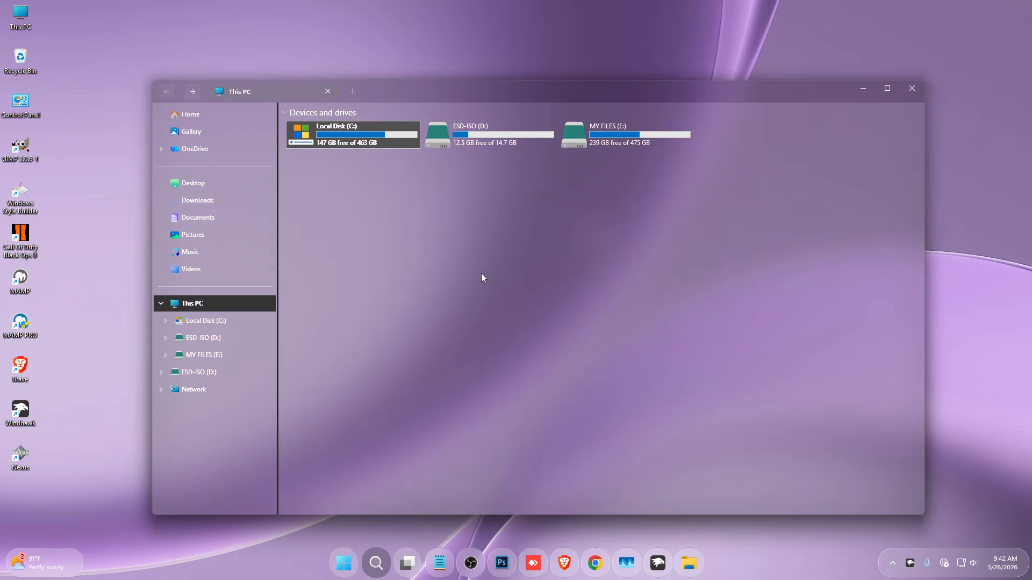
- Return to Windhawk, disable the Translucent Windows mod and close the window
click(664, 568)
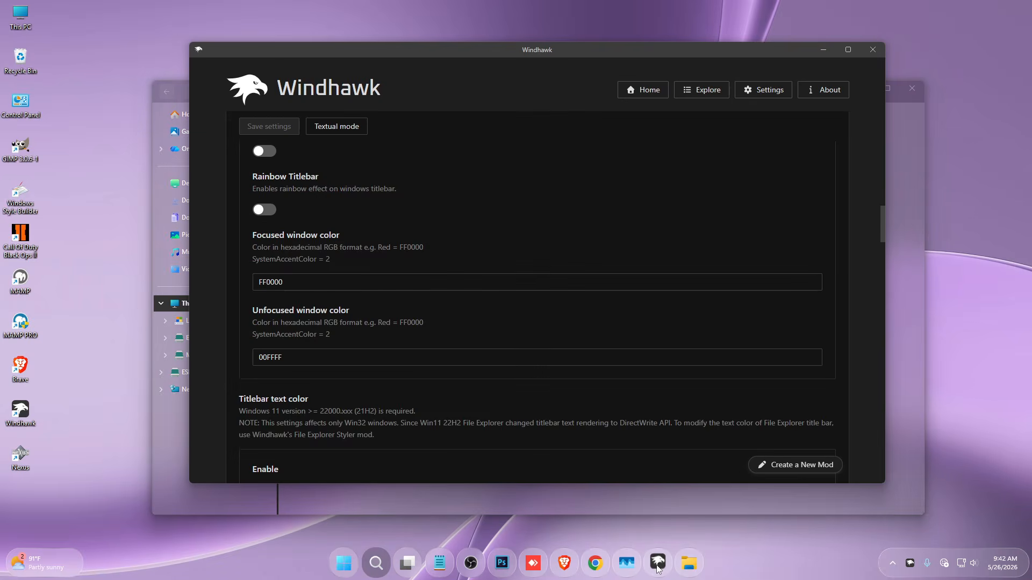
scroll(490, 254, up, 10)
scroll(489, 256, up, 8)
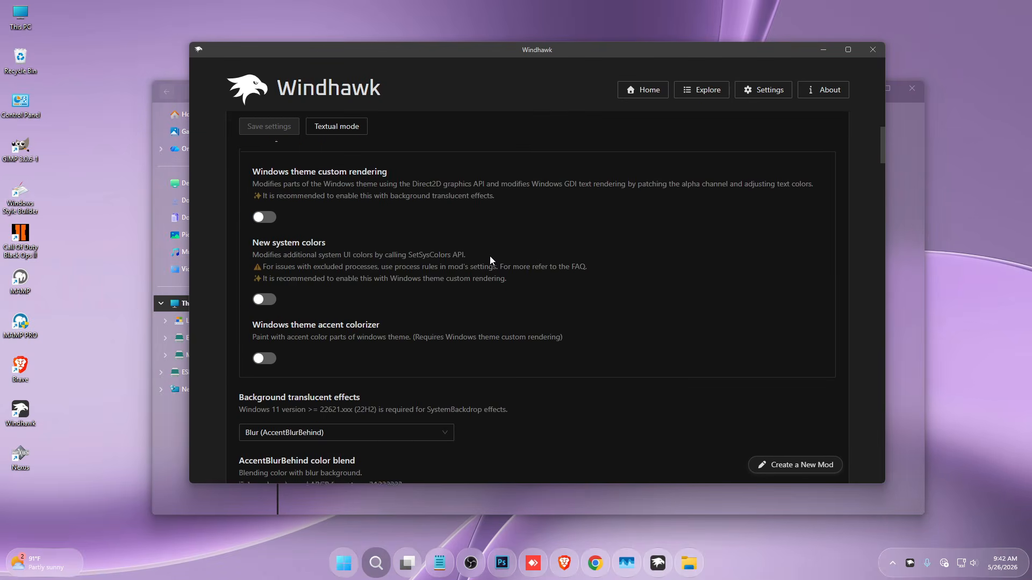
click(328, 212)
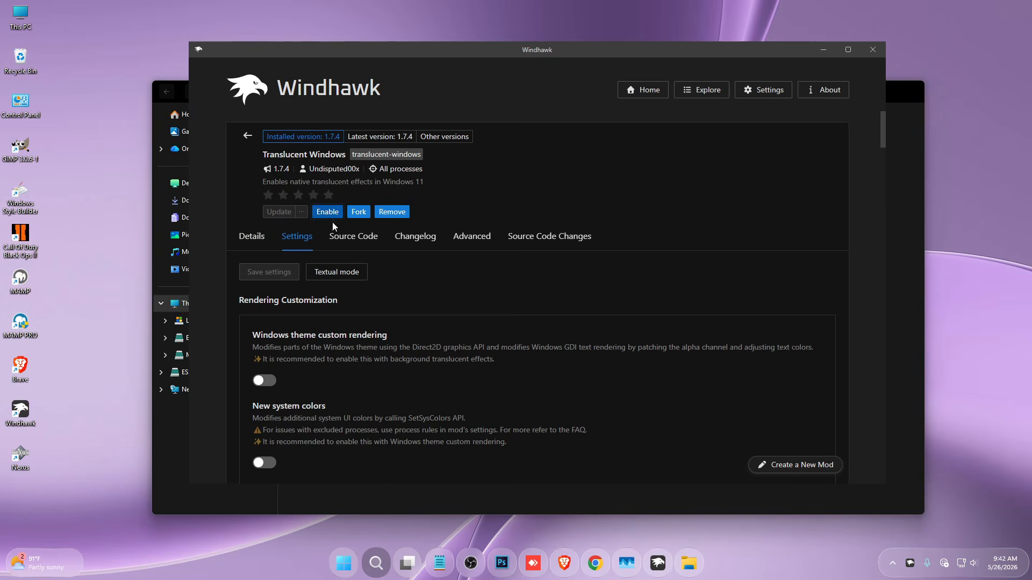
click(875, 53)
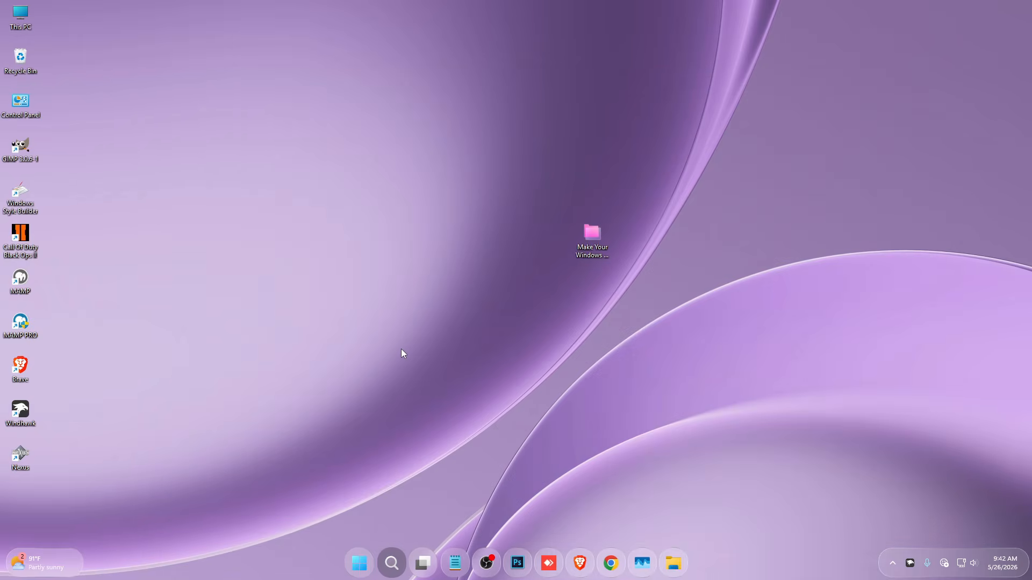
- Open the "Make Your Windows..." folder on the desktop and extract the Release_x64 archive with WinRAR
double_click(590, 236)
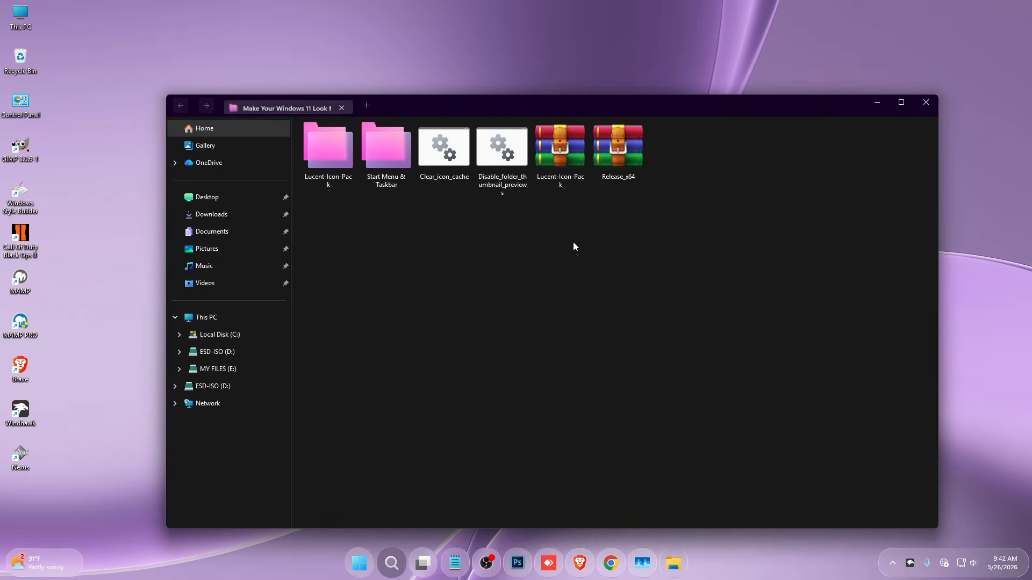
drag(560, 102, 476, 69)
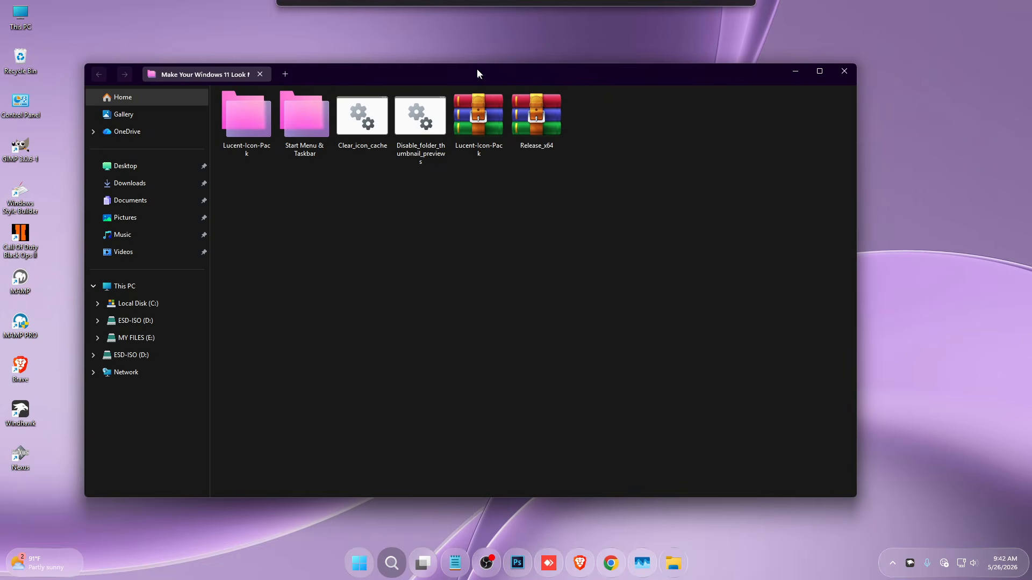
right_click(533, 120)
mouse_move(670, 357)
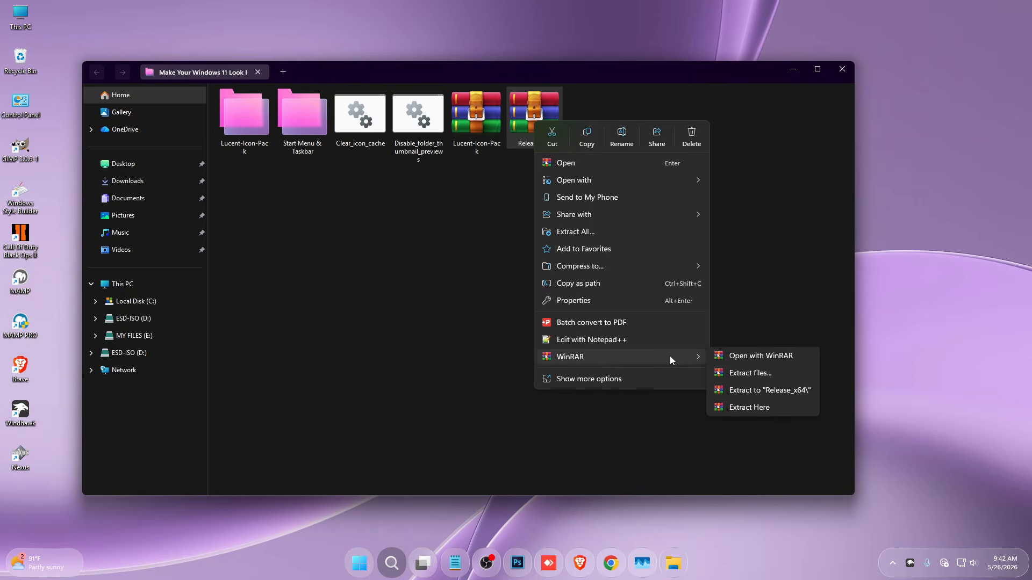
click(746, 376)
click(548, 405)
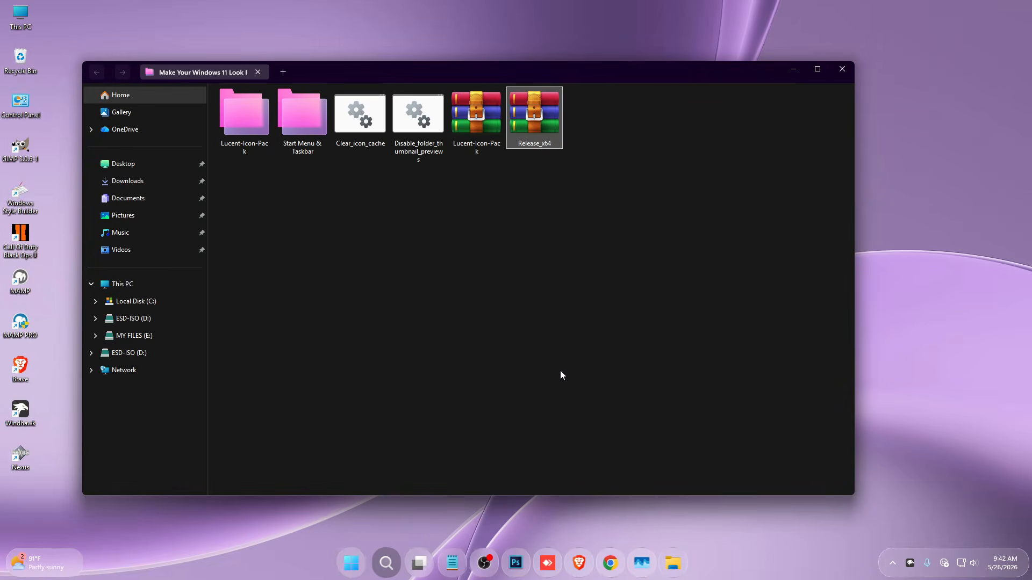
- Move the extracted Release_x64 folder to Local Disk (C:), replacing the files already in the destination
right_click(302, 123)
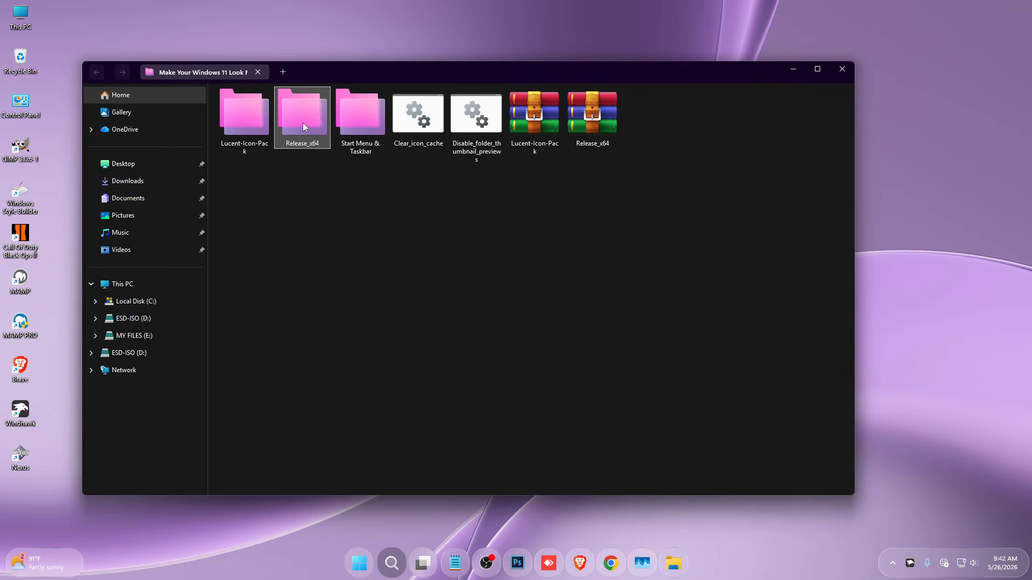
click(321, 142)
click(147, 284)
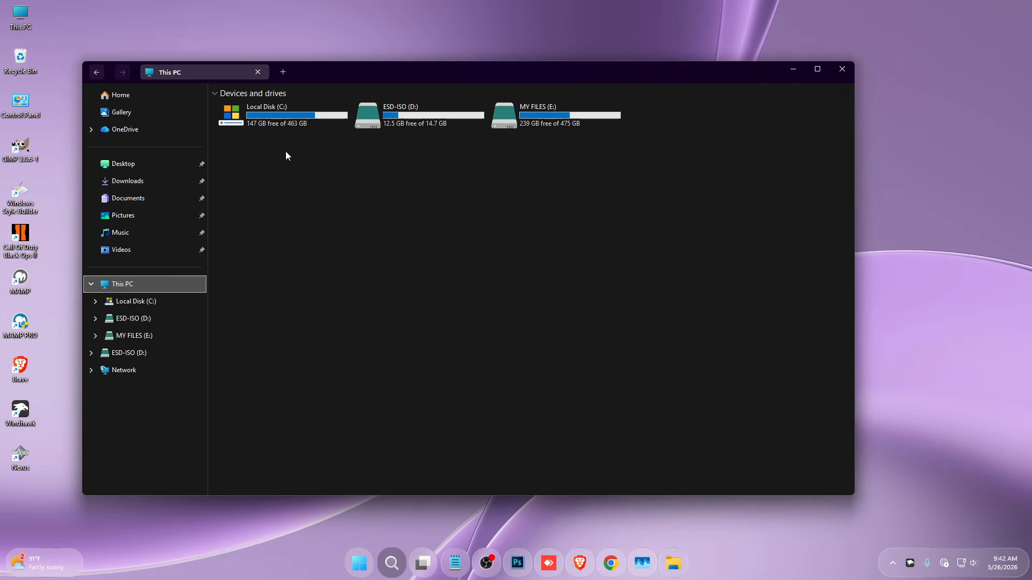
double_click(272, 109)
right_click(640, 285)
click(655, 301)
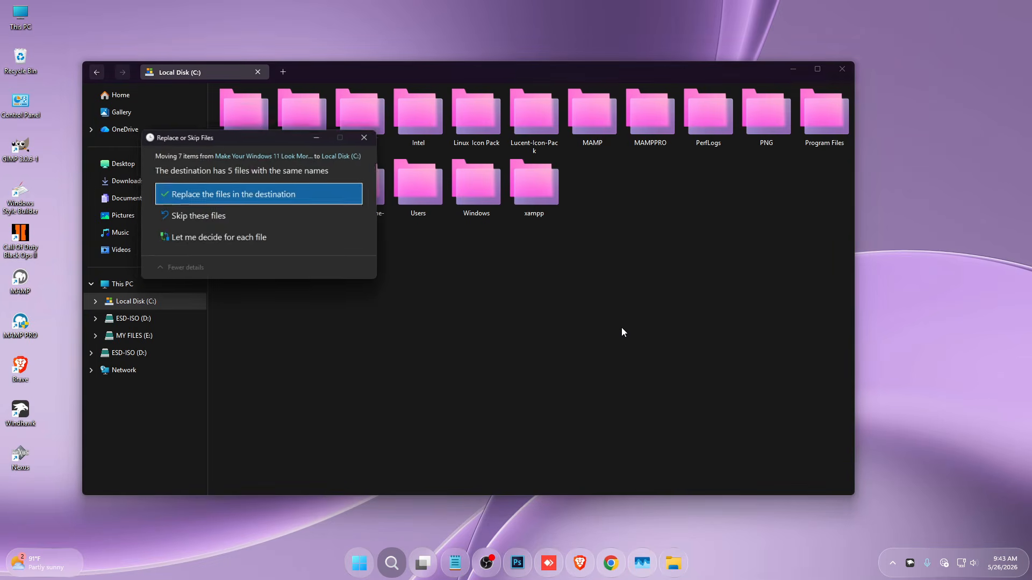
click(221, 194)
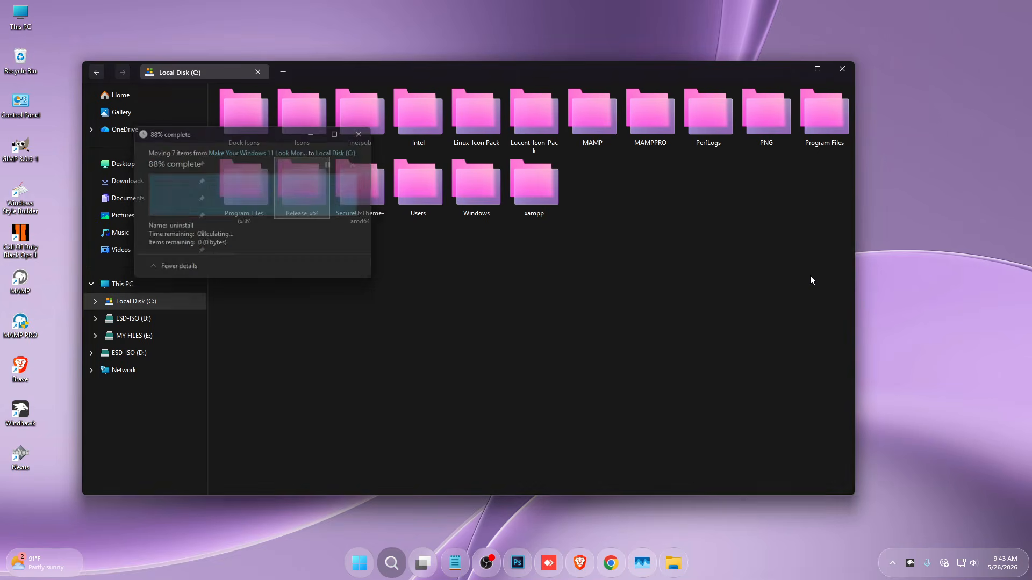
- Run the register script from Release_x64's Release folder as administrator, and choose not to block ExplorerBlurMica.dll
double_click(305, 206)
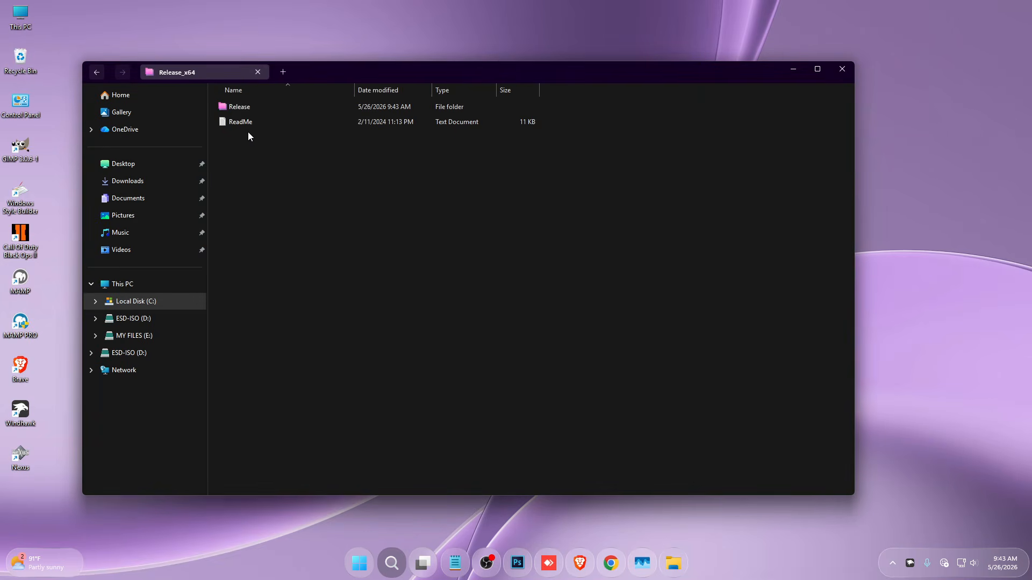
double_click(237, 107)
right_click(233, 139)
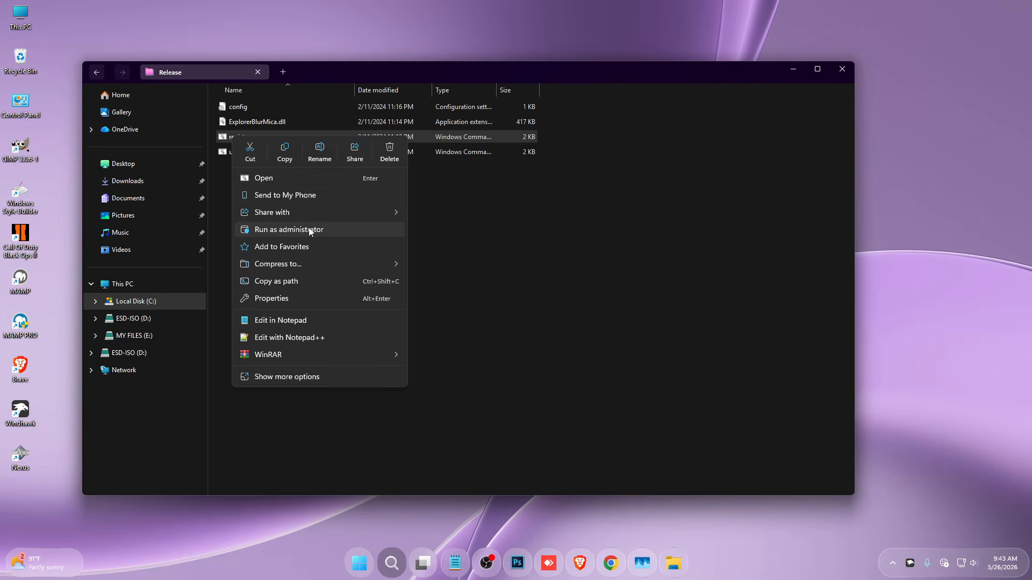
click(310, 230)
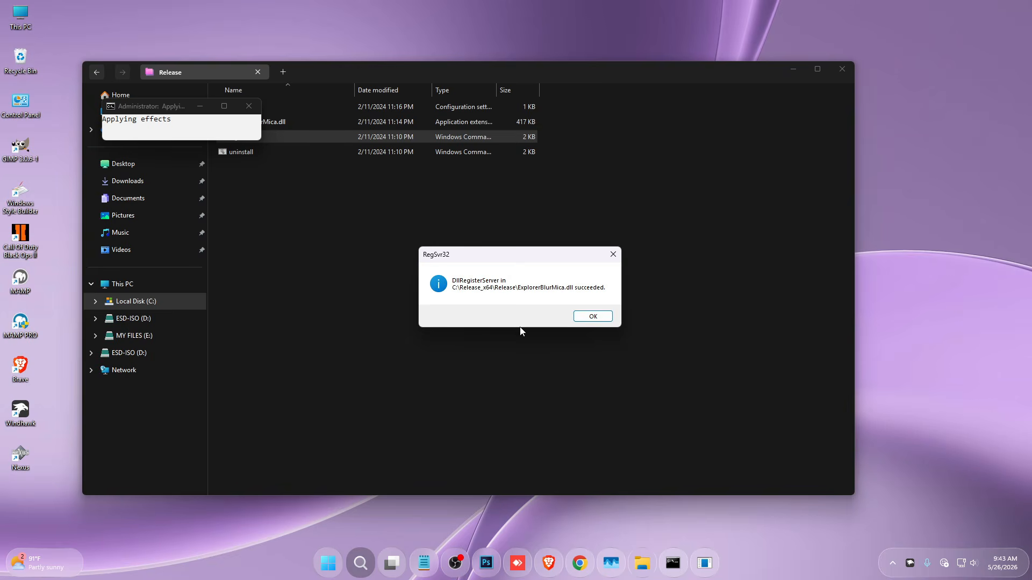
click(593, 317)
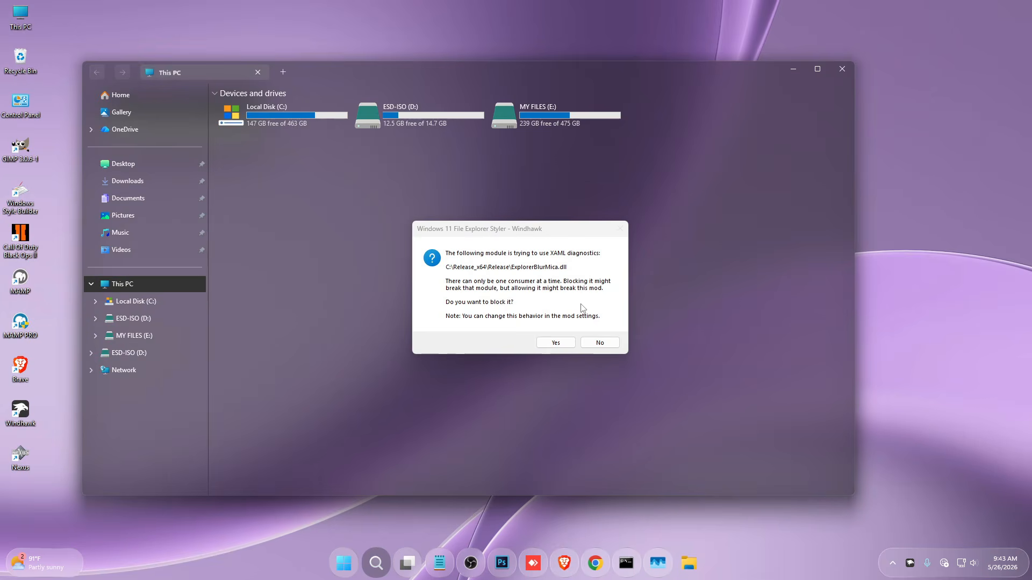
click(599, 342)
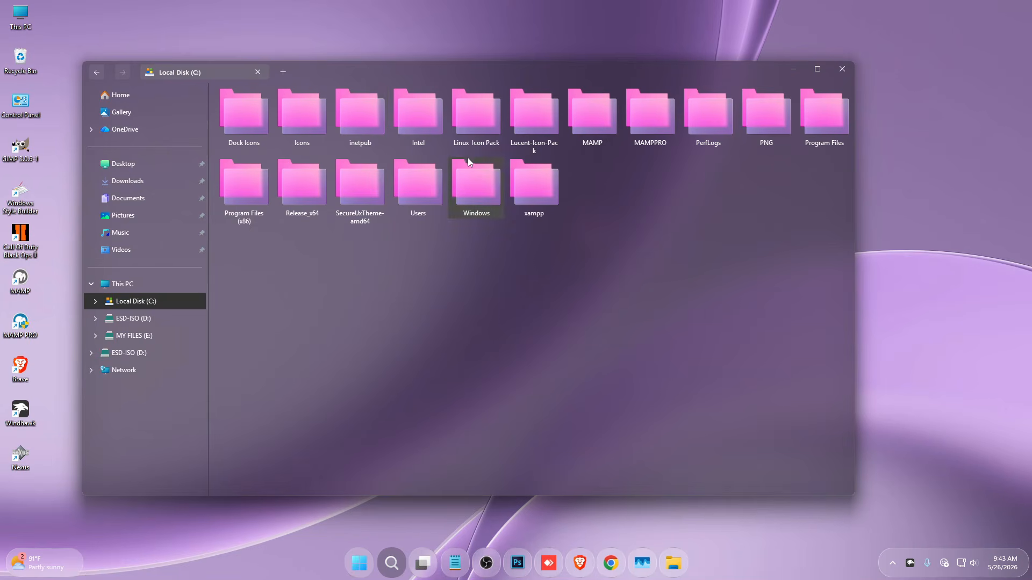
- Set showLine to false in the Release folder's config.ini and save it, and check the effect in This PC
double_click(309, 204)
double_click(237, 107)
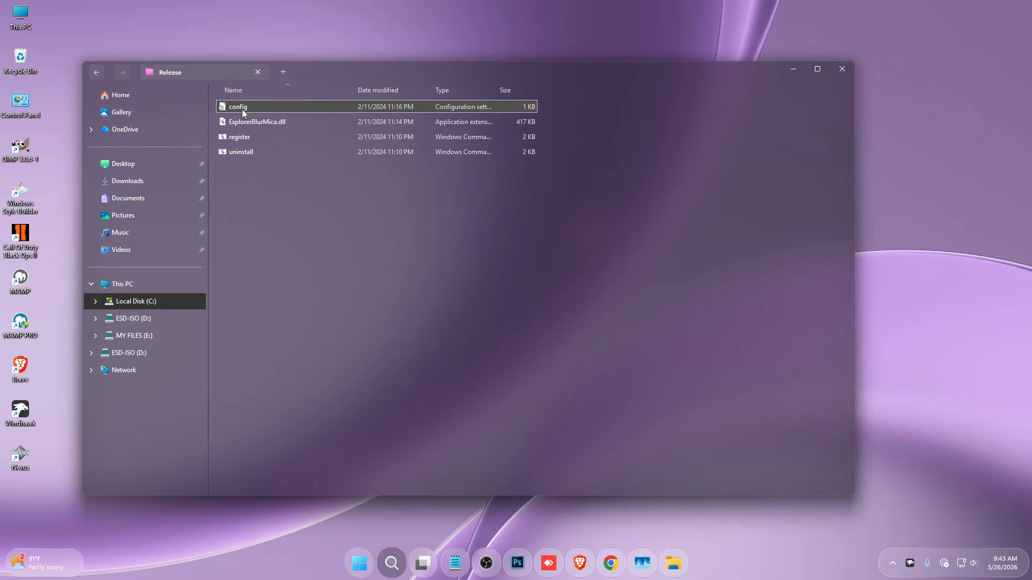
double_click(215, 181)
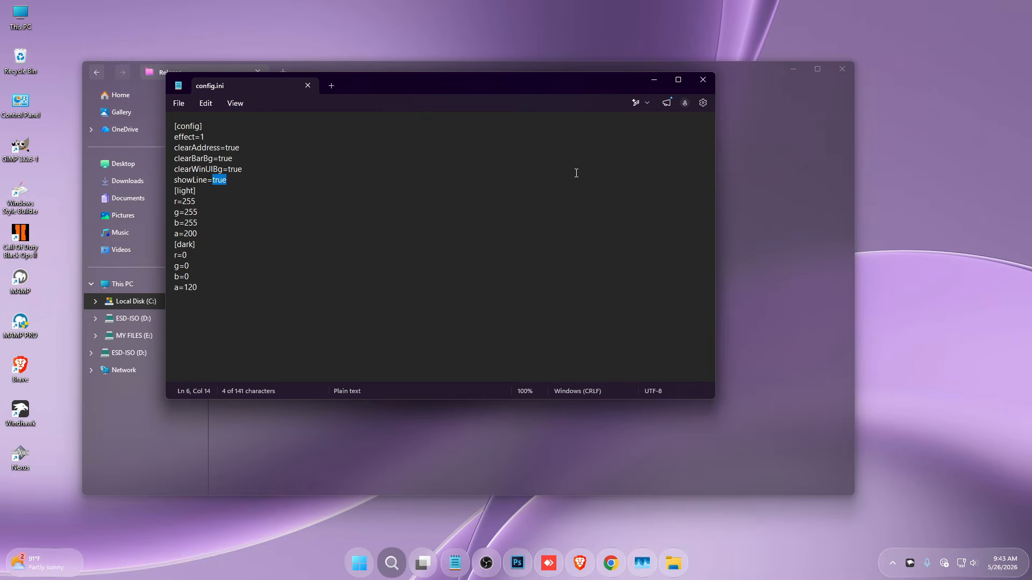
text(fals)
click(179, 103)
click(190, 211)
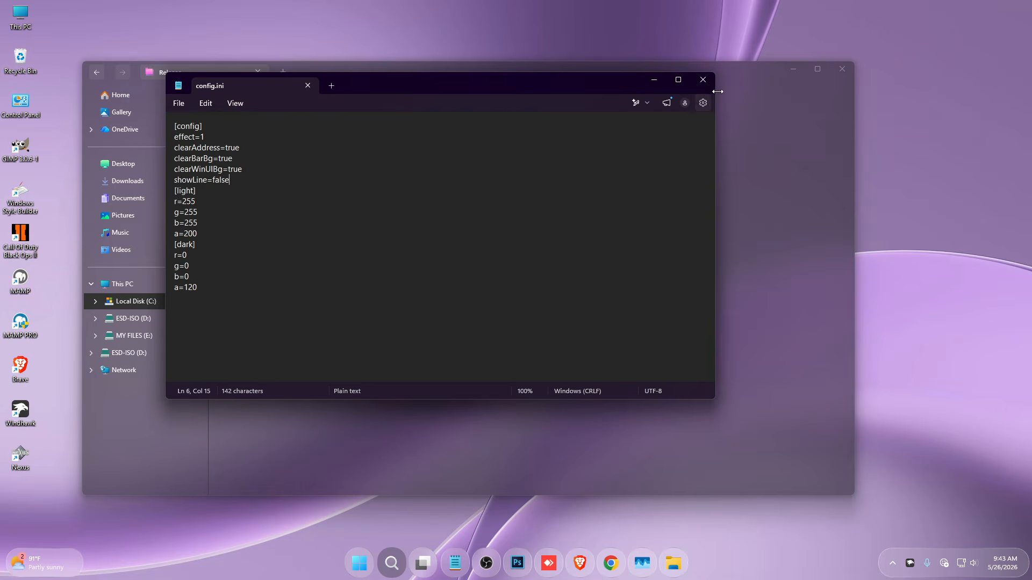
click(702, 80)
click(841, 68)
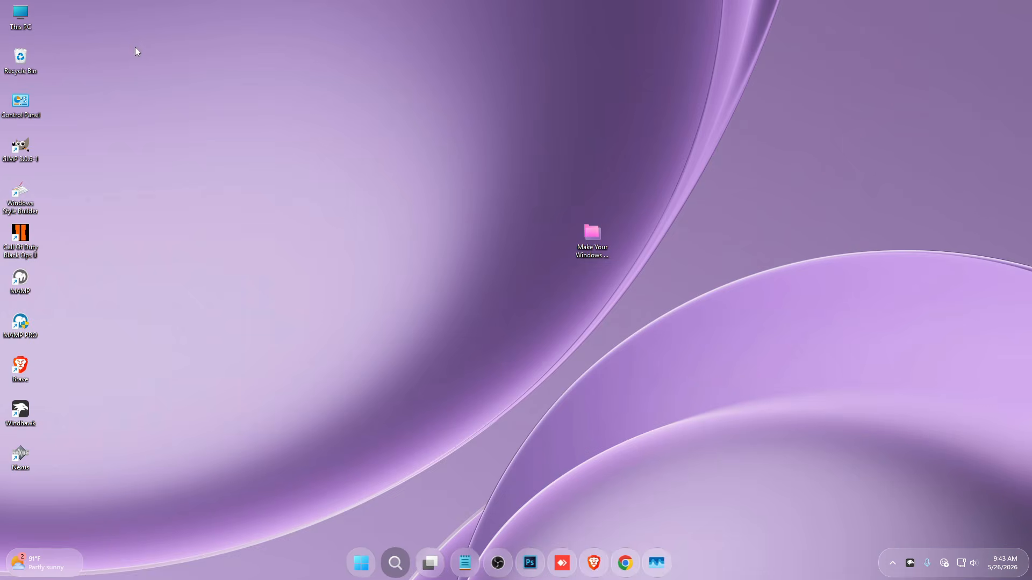
double_click(24, 15)
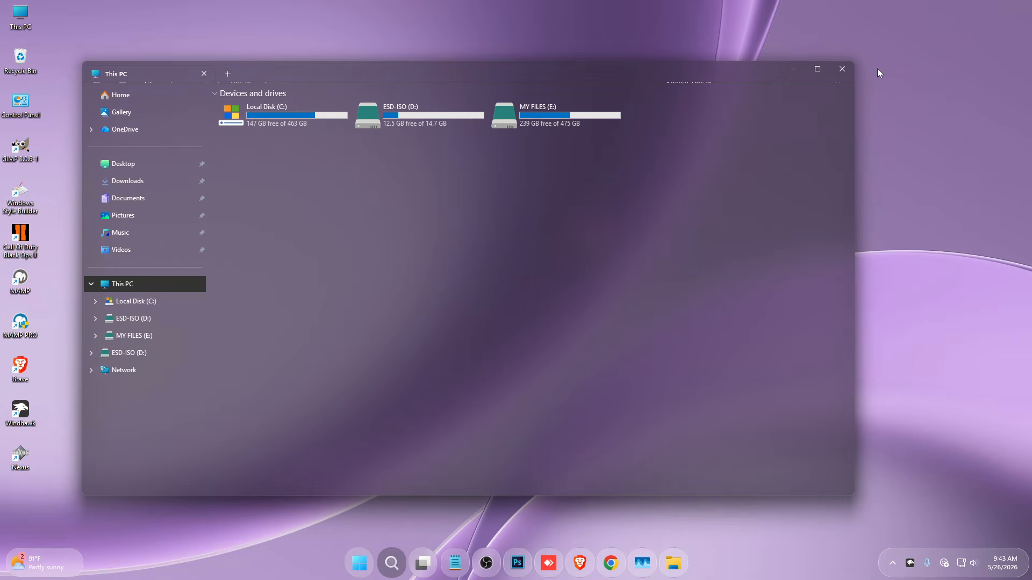
click(841, 70)
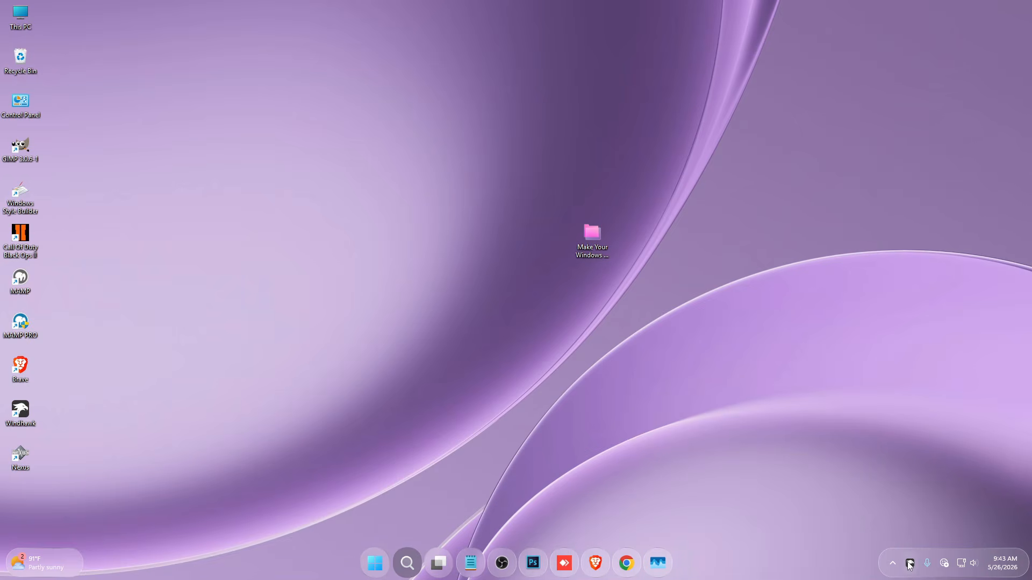
- In Windhawk, switch the Windows 11 File Explorer Styler mod off and back on, and reopen This PC to check it
click(909, 564)
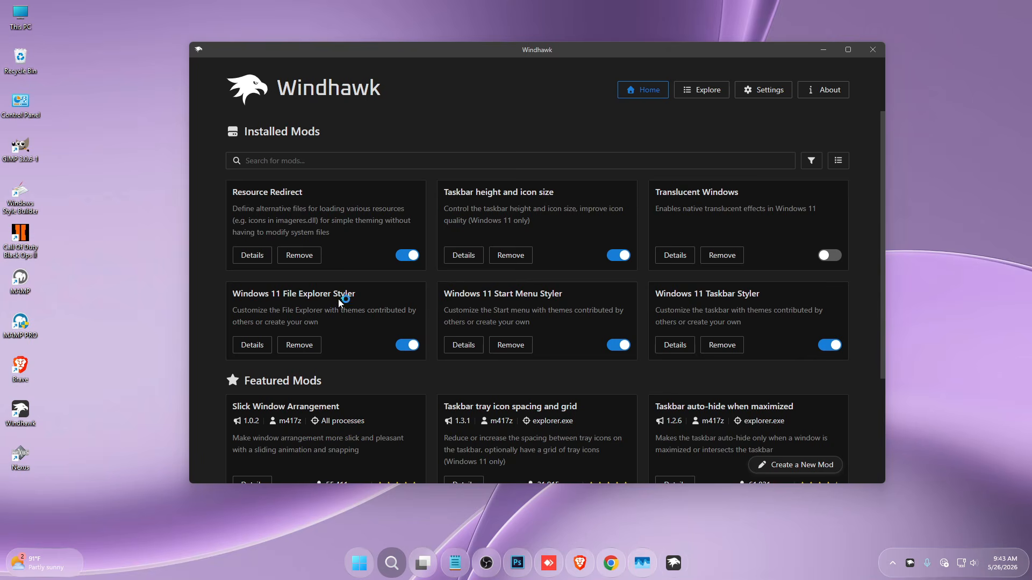
click(401, 349)
click(414, 348)
click(823, 50)
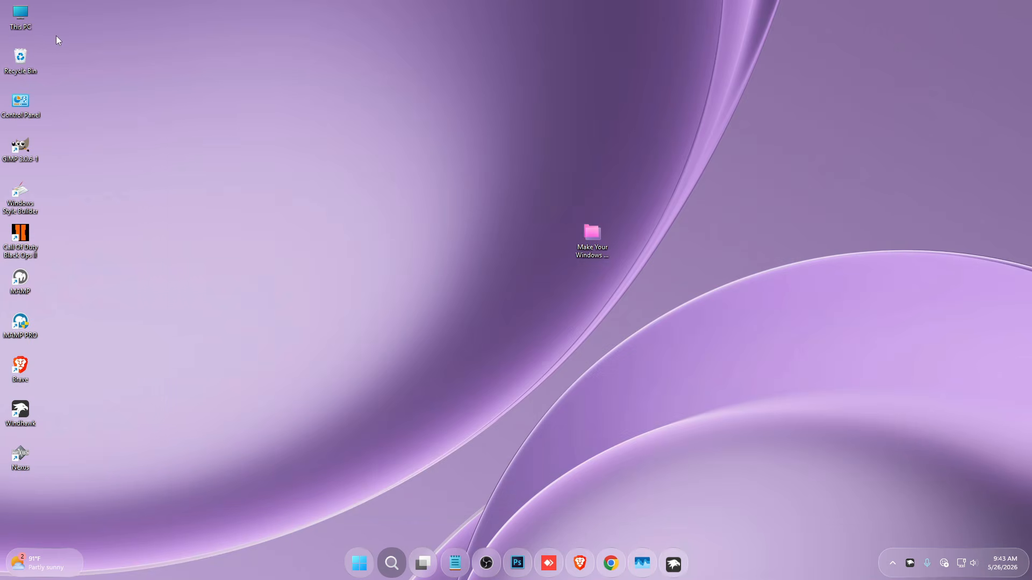
double_click(28, 21)
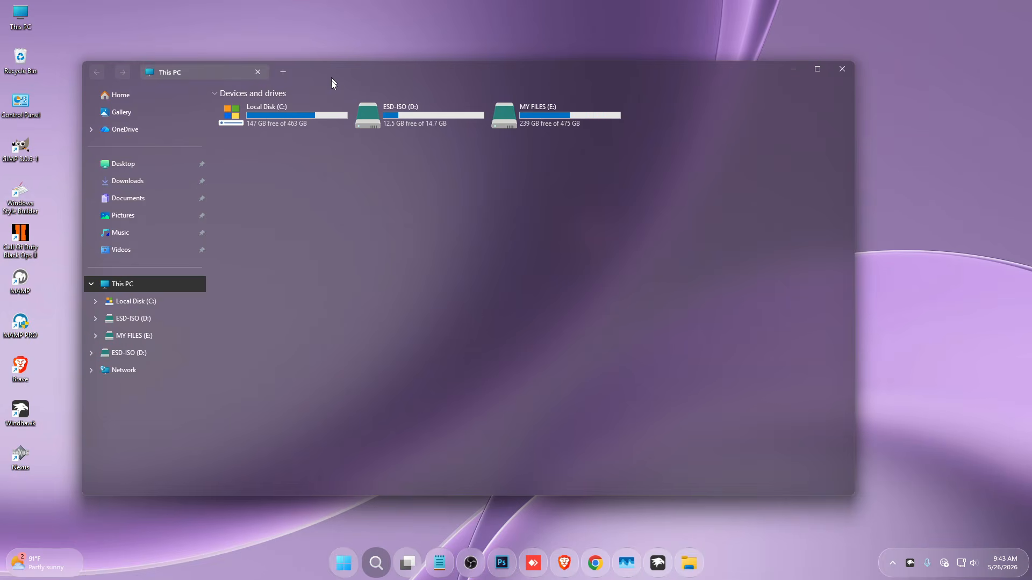
- Close the open File Explorer window, switch to Windhawk, and examine the Home, Gallery and OneDrive entries in This PC's navigation pane
drag(331, 80, 363, 74)
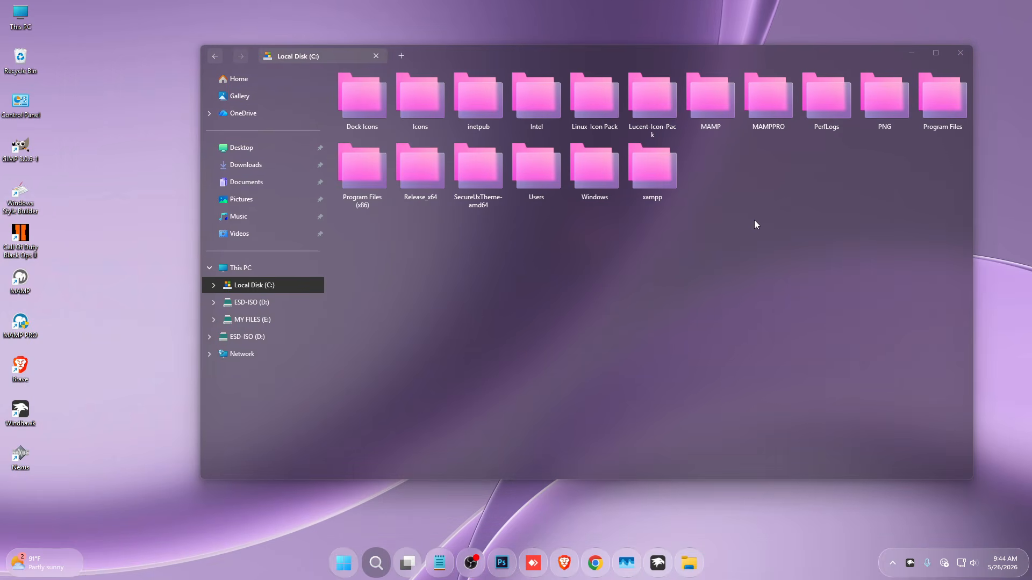
click(960, 53)
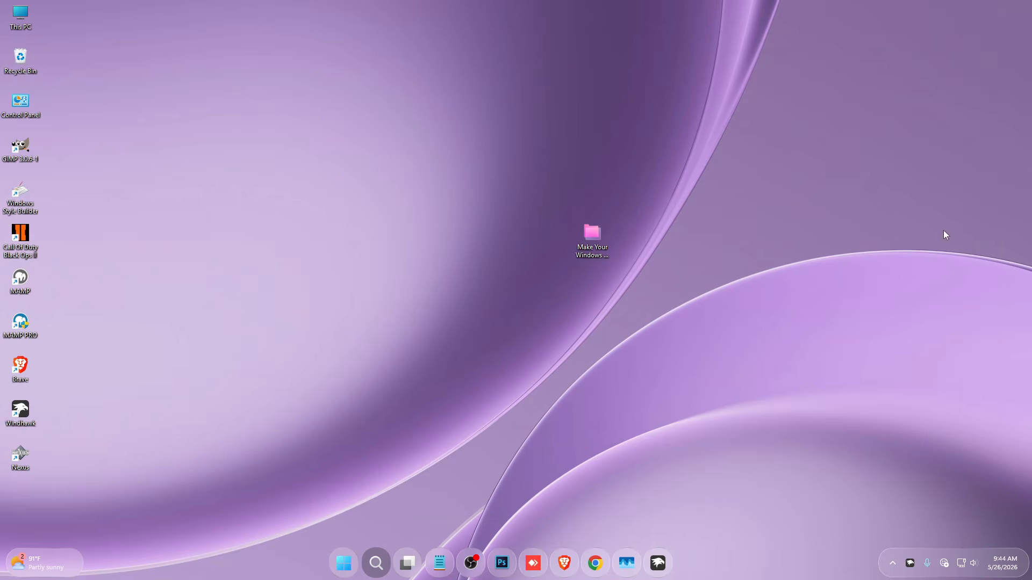
click(678, 568)
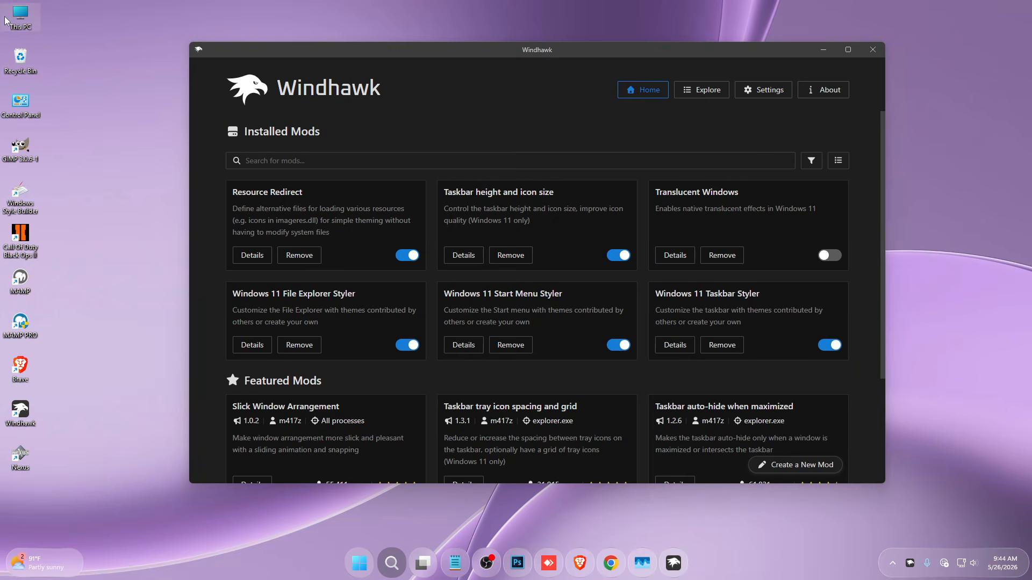
double_click(21, 17)
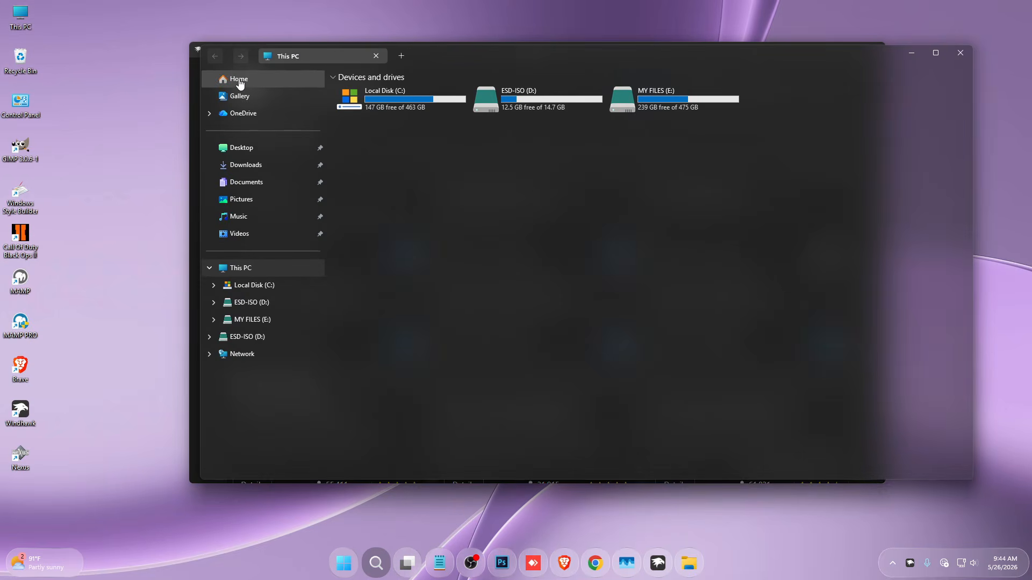
click(960, 53)
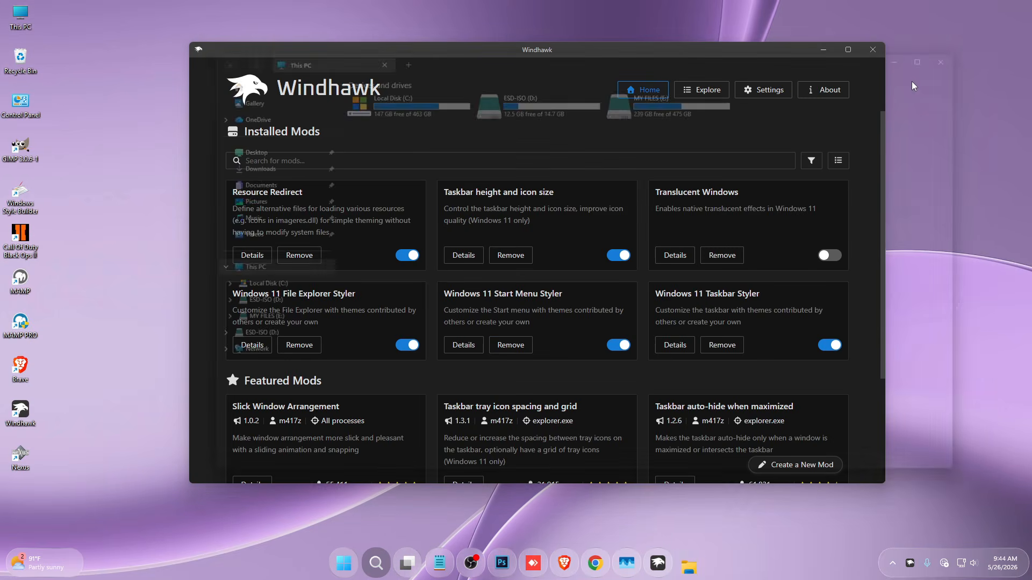
- Search Windhawk's mods for Hide, install Hide Home, Gallery & OneDrive in Explorer with the risk accepted, and check it in This PC
click(707, 93)
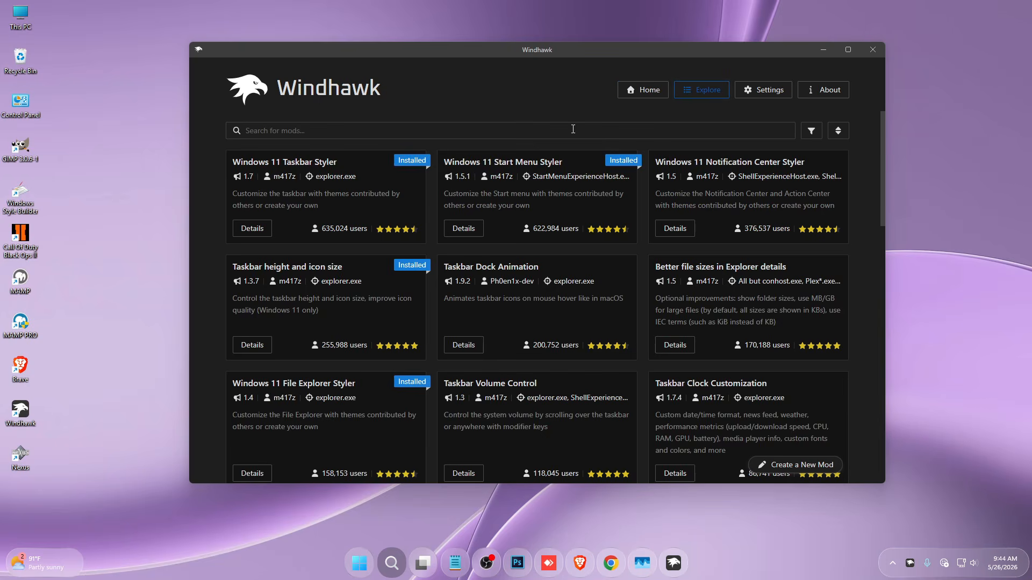
click(351, 131)
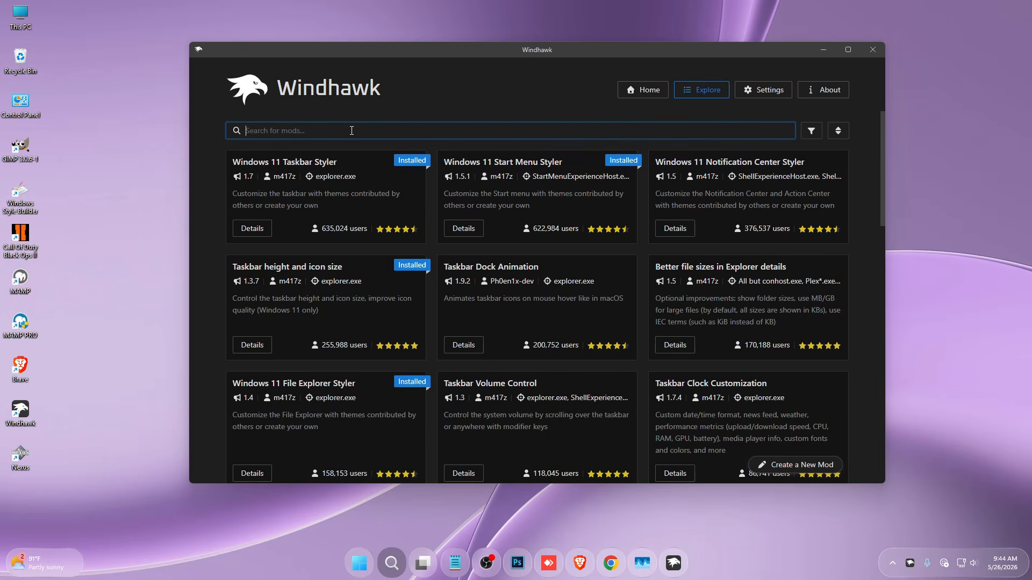
text(Hide)
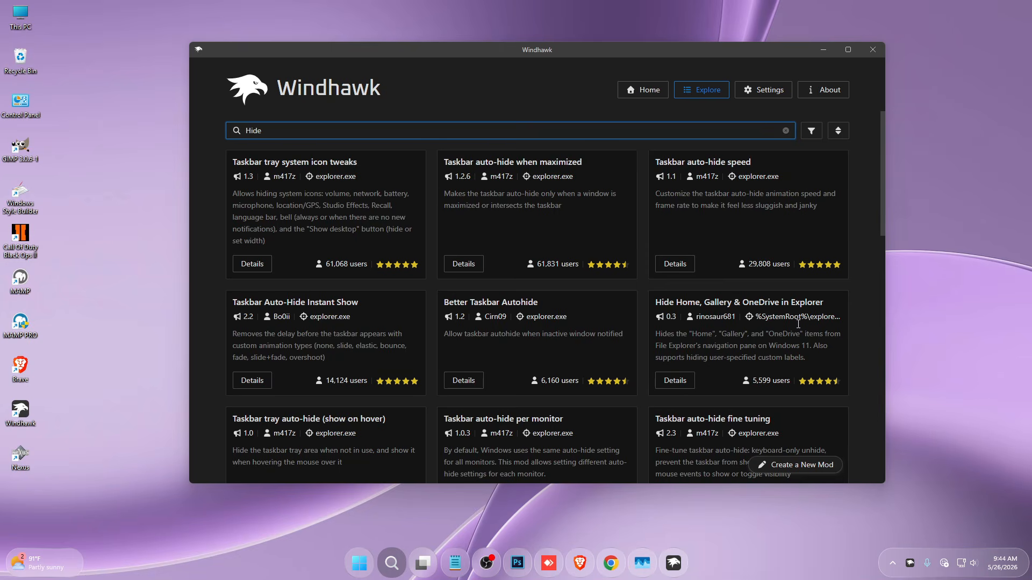
click(676, 382)
click(276, 180)
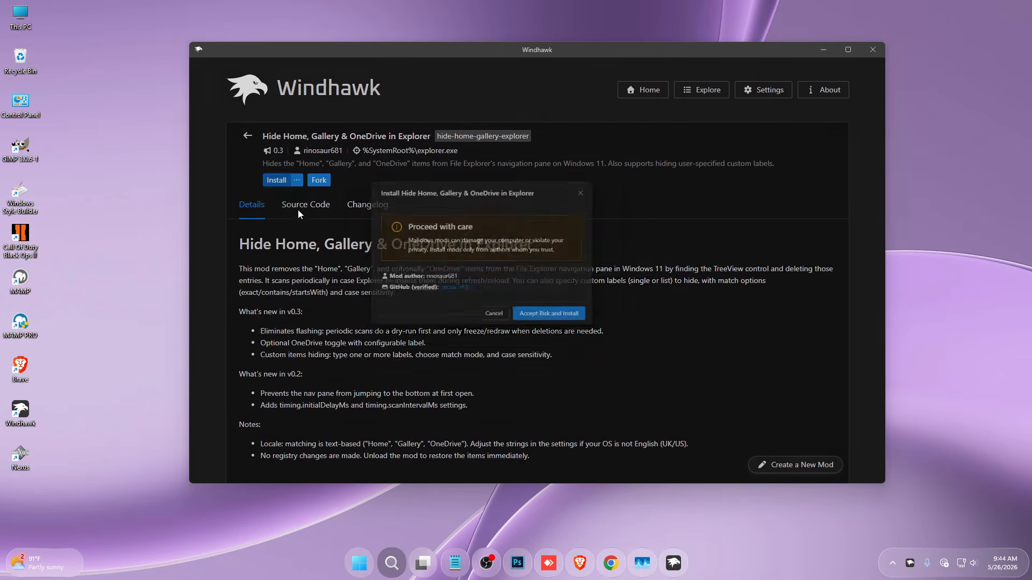
click(548, 314)
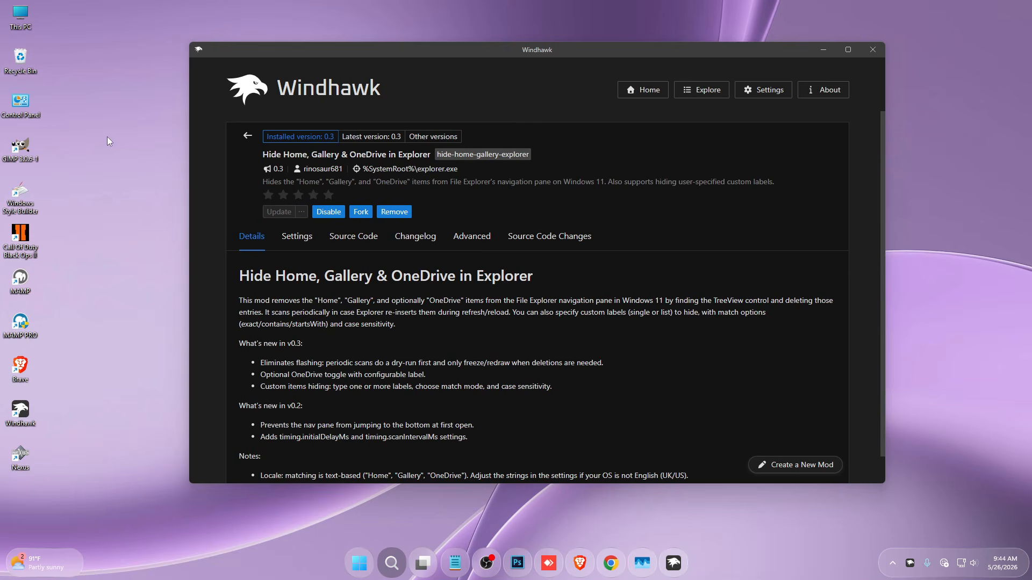
double_click(21, 16)
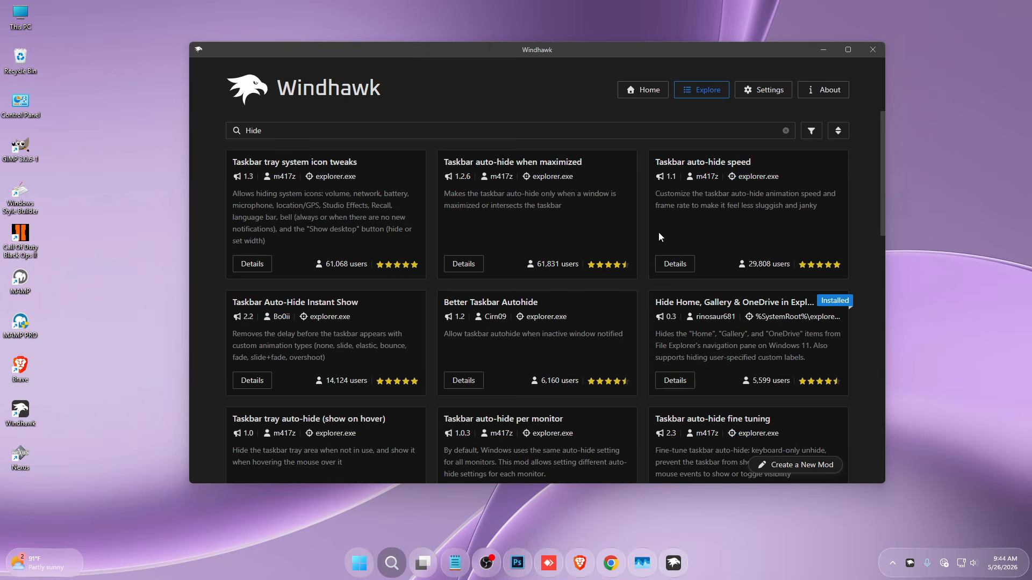
- Search Windhawk's mods for Animation and install File Explorer WinUI-Like Content Animation, accepting the risk
drag(370, 131, 221, 133)
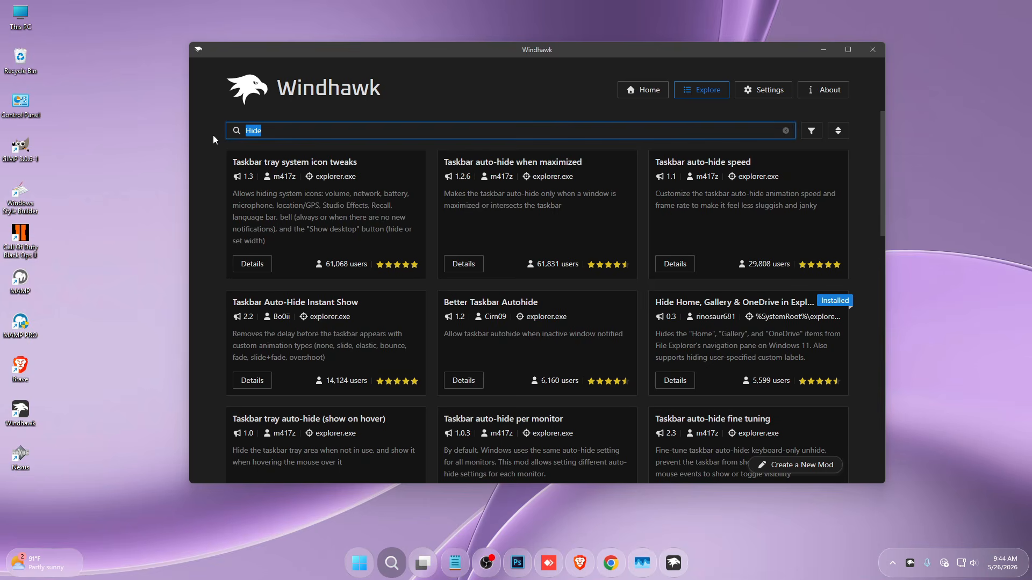
text(Anima)
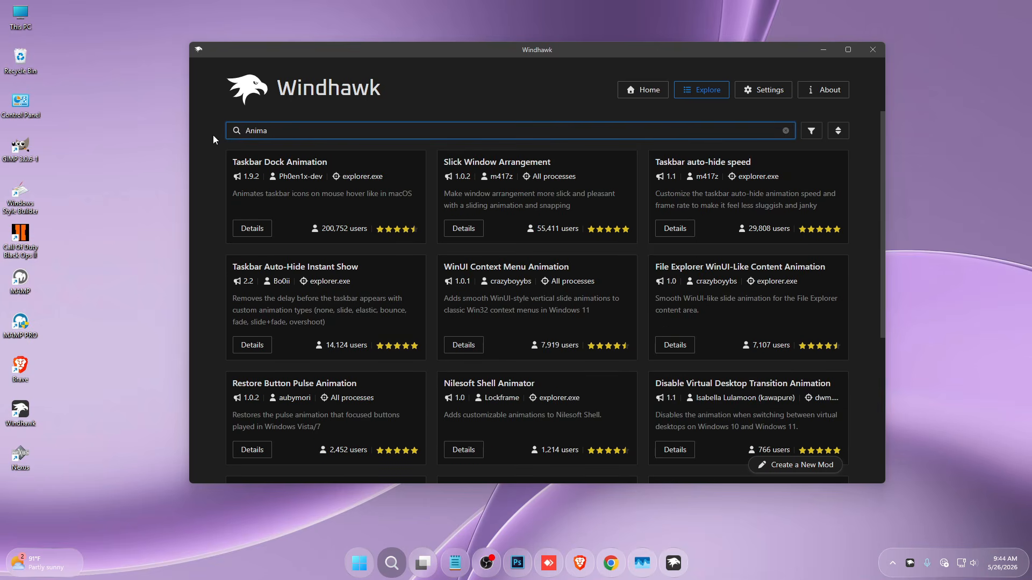
text(tion)
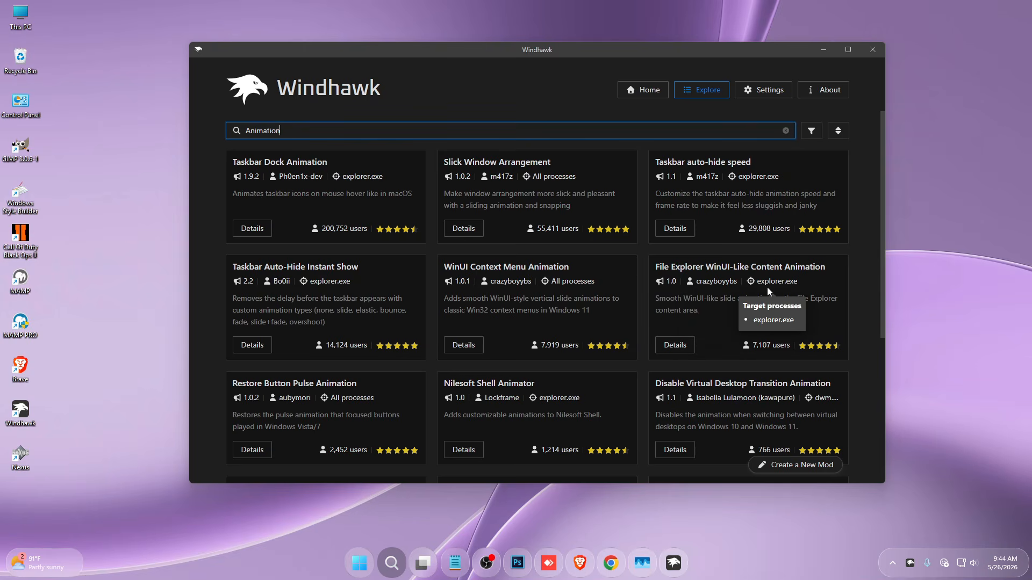
click(676, 345)
click(275, 181)
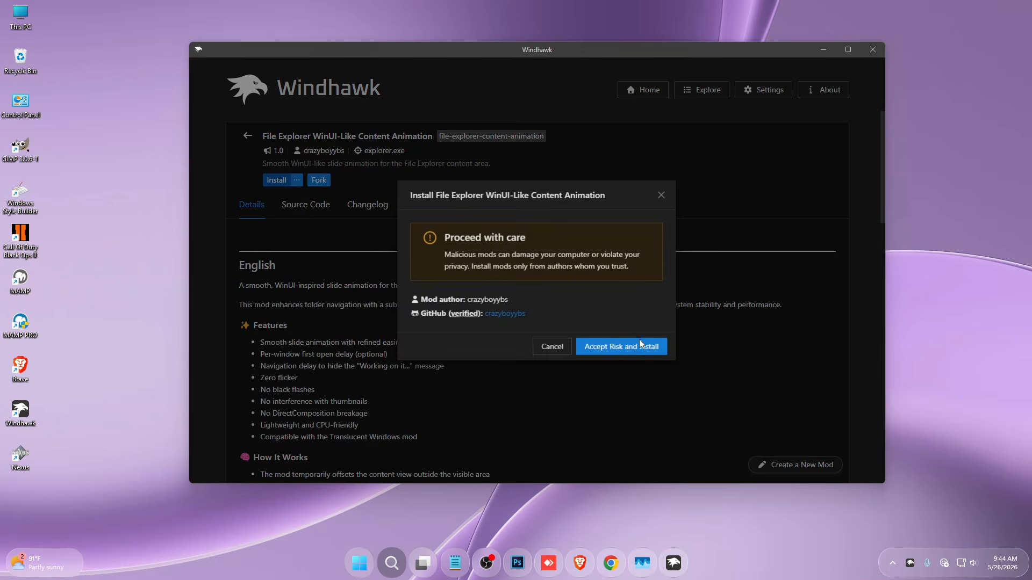
click(579, 347)
- Open This PC, close Windhawk, and open Local Disk (C:) to check the content animation
double_click(21, 12)
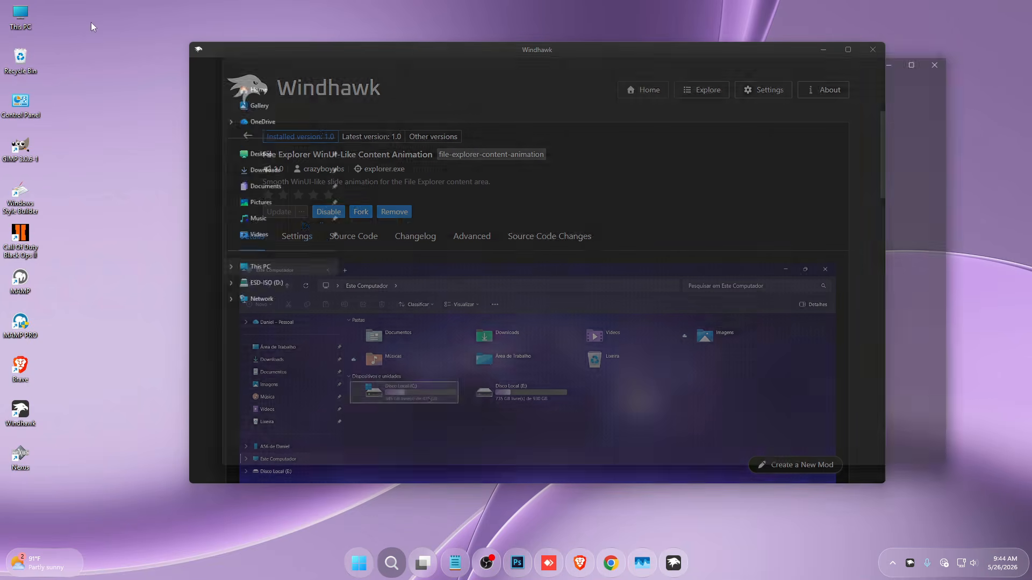
click(872, 49)
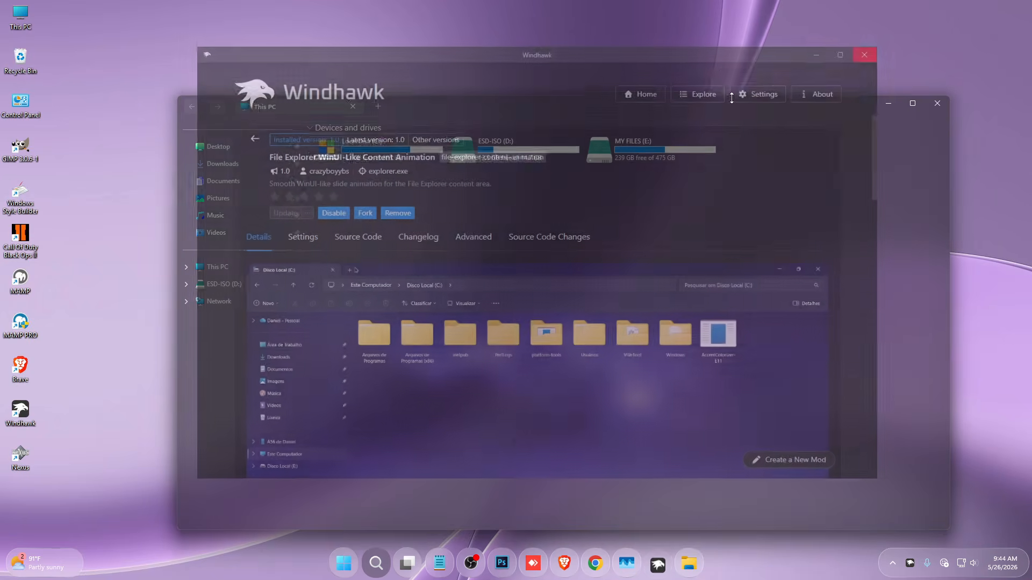
double_click(409, 147)
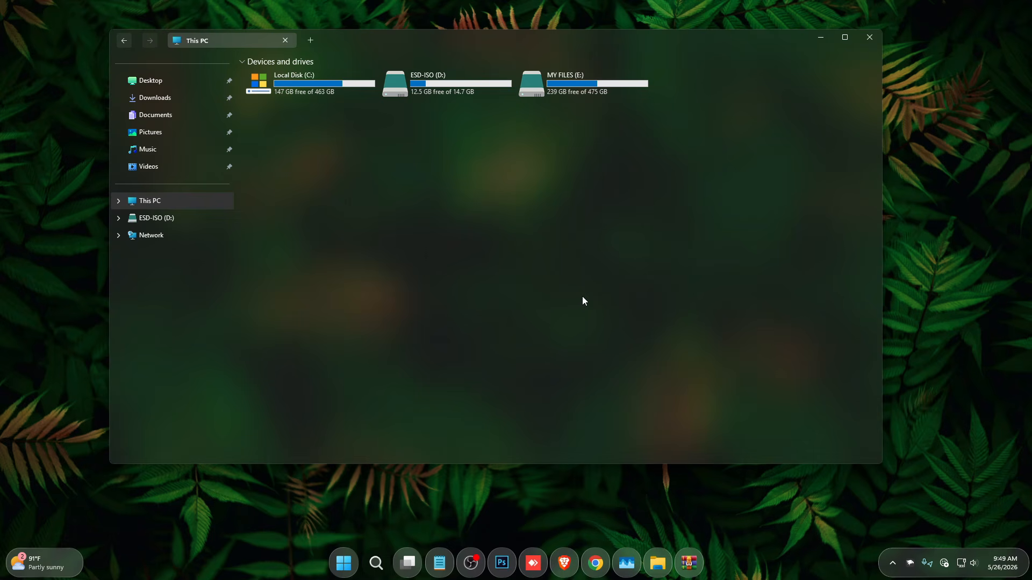
- Review the finished look by viewing the Start menu and opening Local Disk (C:) over the dark leaf wallpaper
click(344, 563)
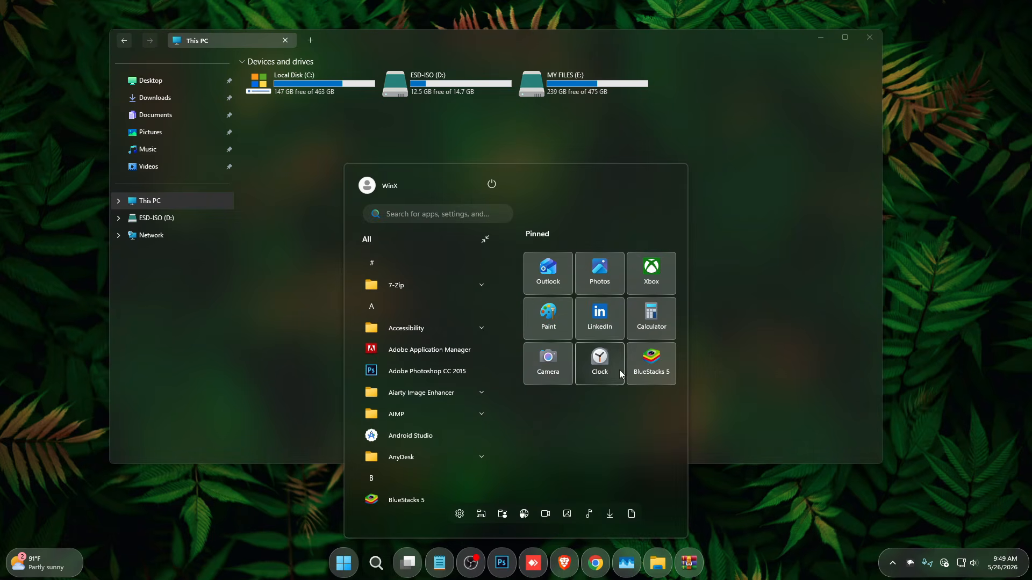
click(282, 218)
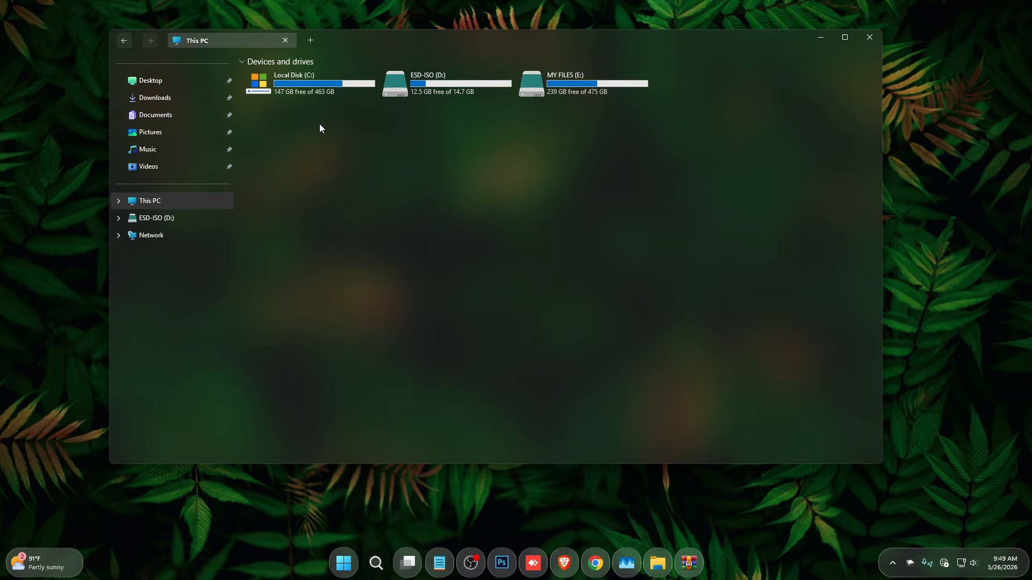
double_click(312, 86)
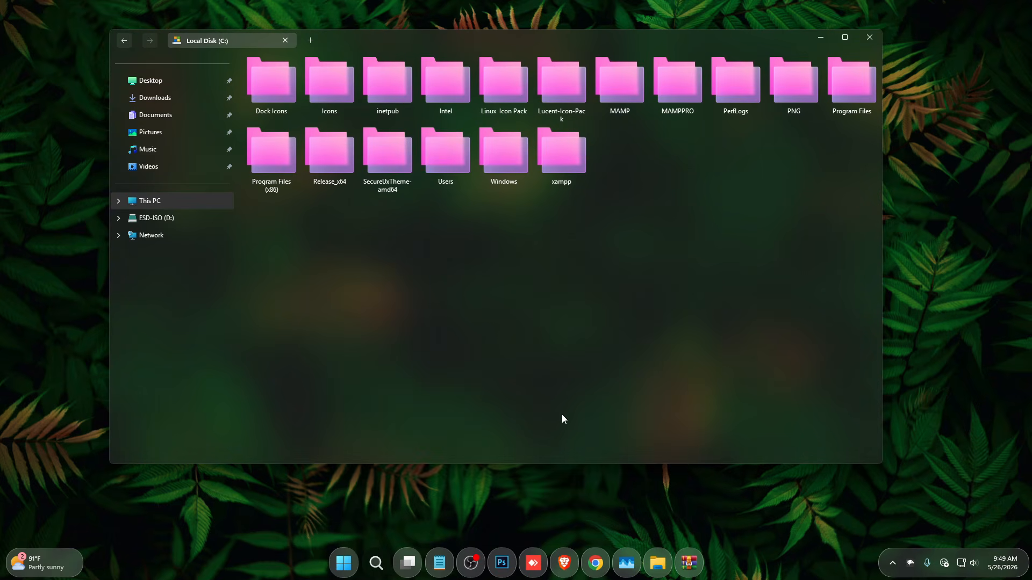